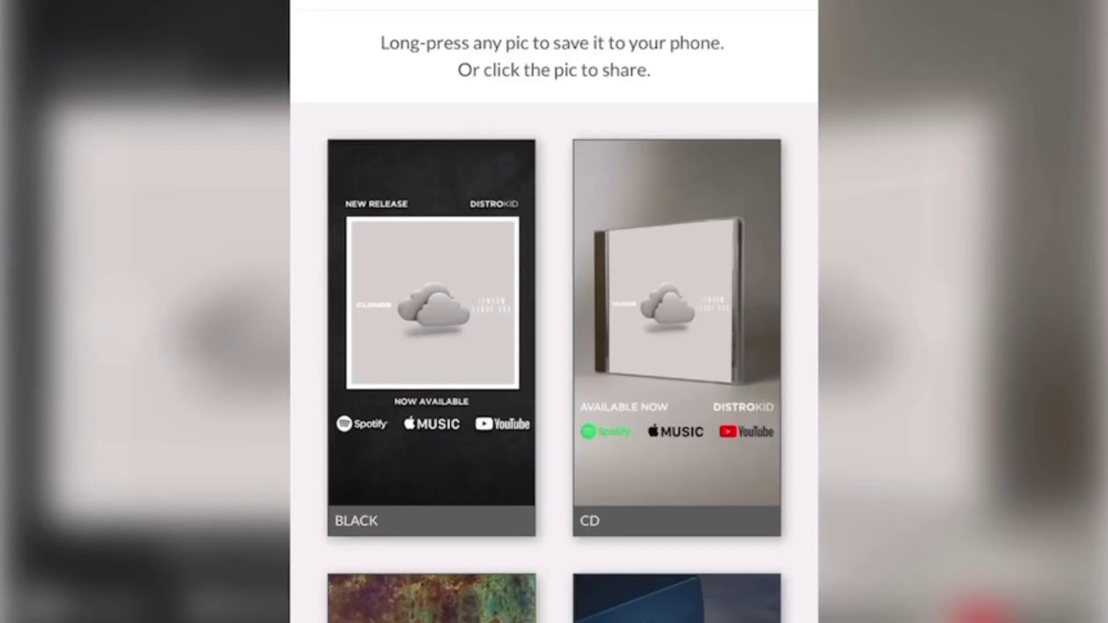
Step: Scroll down the DistroKid promo grid to the Black, CD, Rust and Camera designs
scroll(554, 312, down, 5)
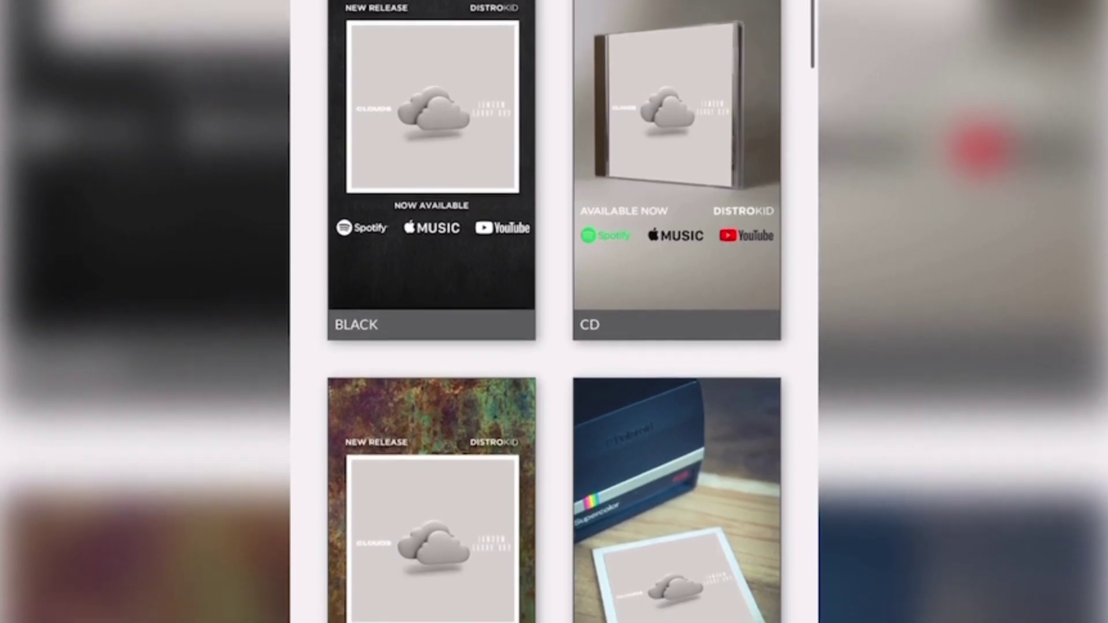
scroll(554, 311, down, 4)
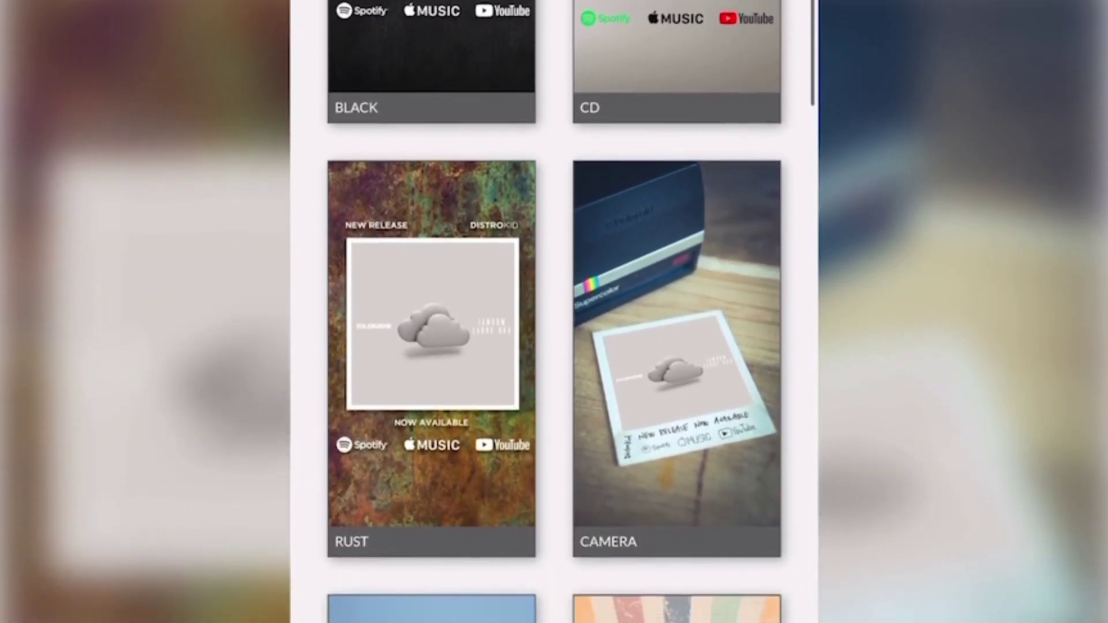
scroll(554, 312, down, 4)
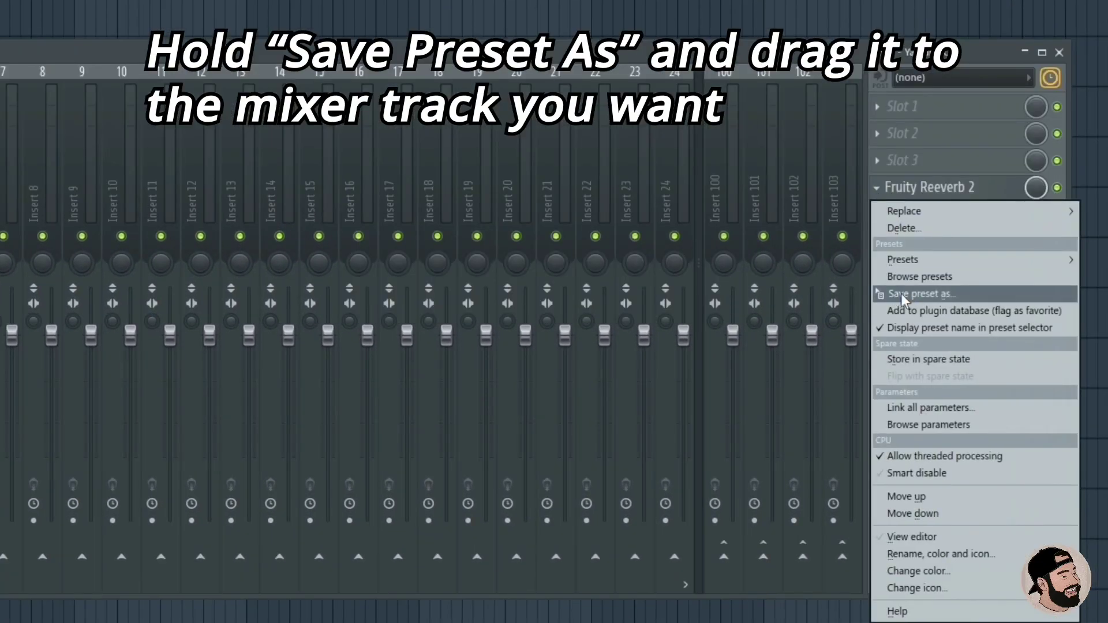
Step: Drag the saved Fruity Reeverb 2 Cathedral preset onto mixer track 2, Zero Eighties
drag(902, 293, 84, 281)
drag(182, 282, 252, 167)
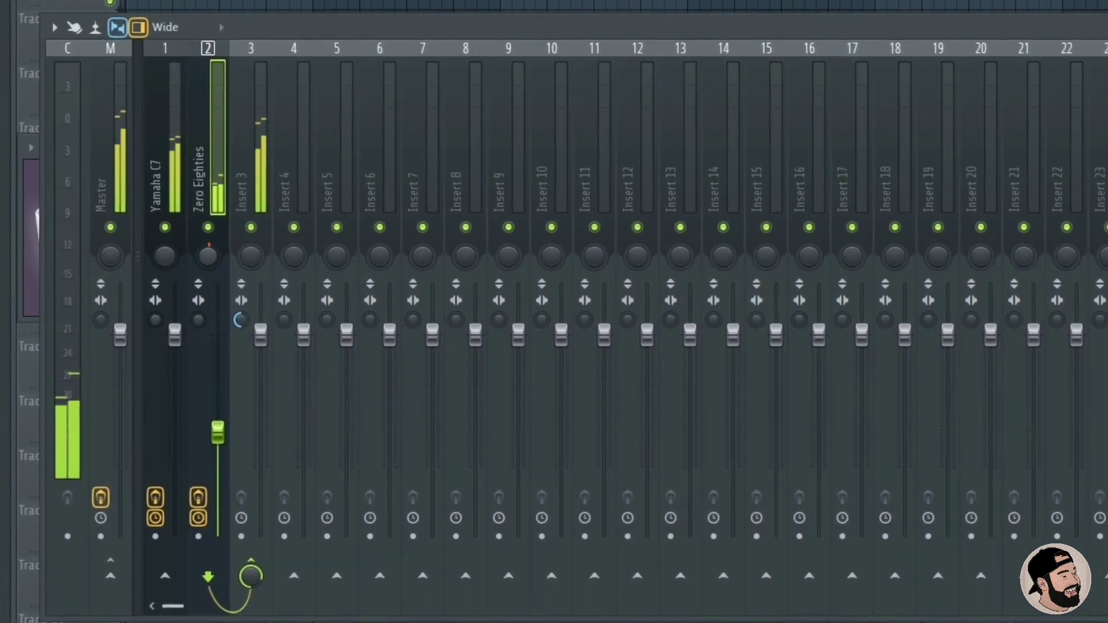
Step: Reset the Yamaha C7 mixer track to Default, clearing its plugins and reverting to Insert 1
click(182, 119)
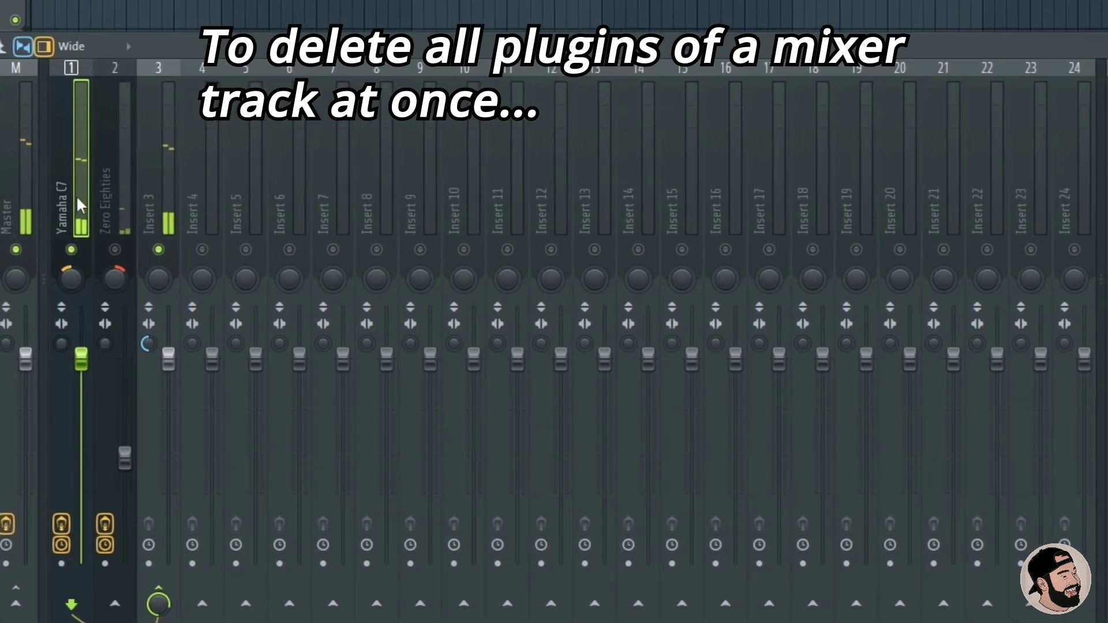
right_click(97, 180)
mouse_move(109, 167)
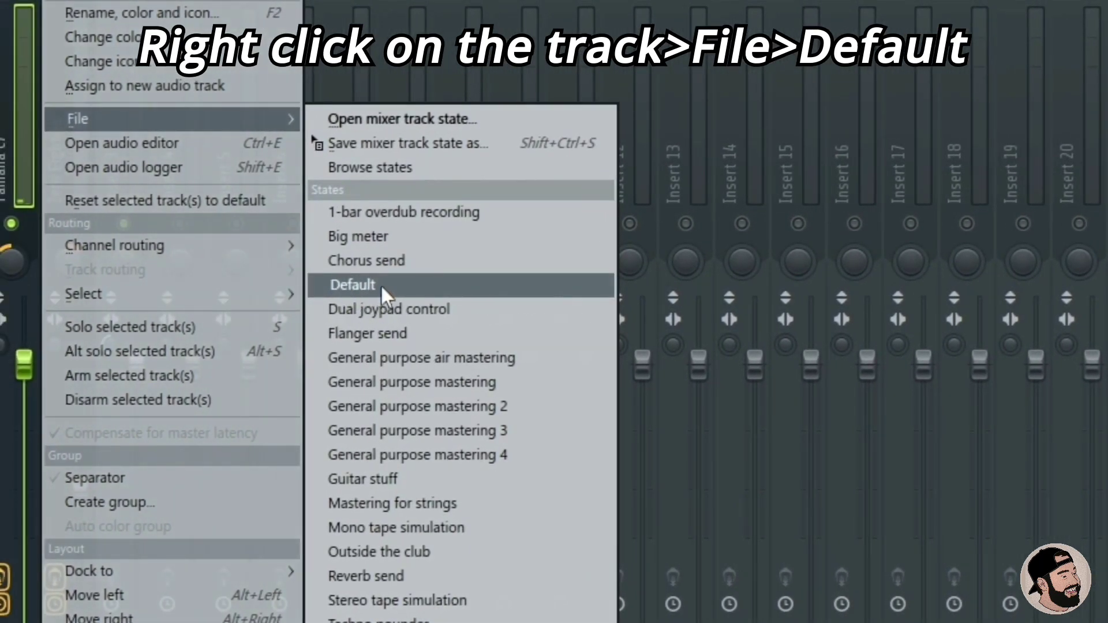
click(380, 284)
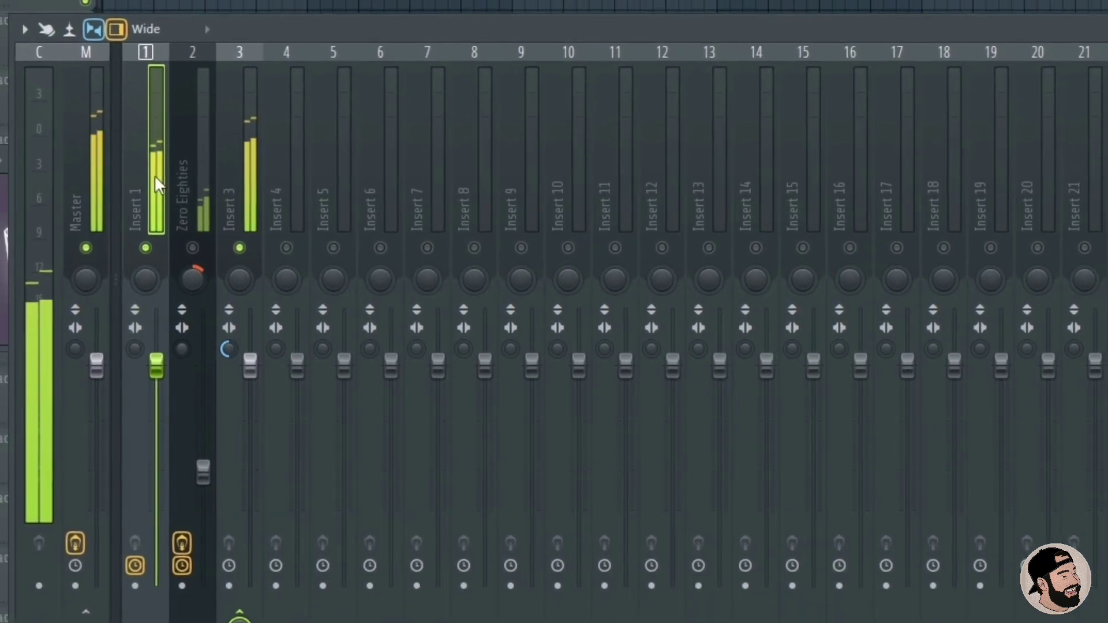
Step: Open the Zero Eighties track's Fruity Reeverb 2 window and set it to Detached
click(187, 185)
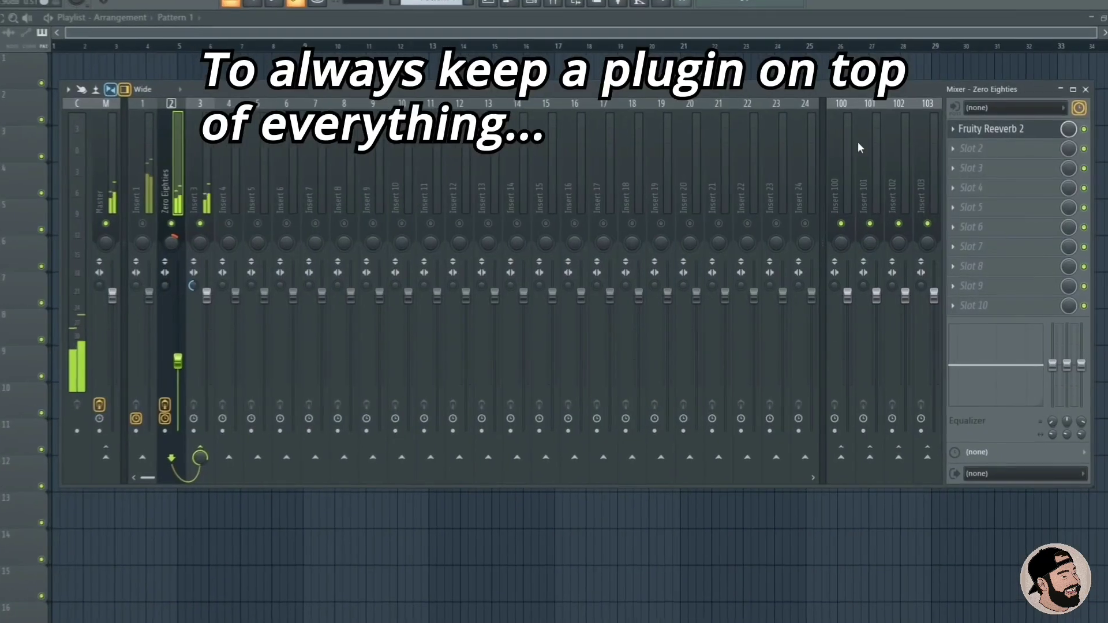
click(988, 129)
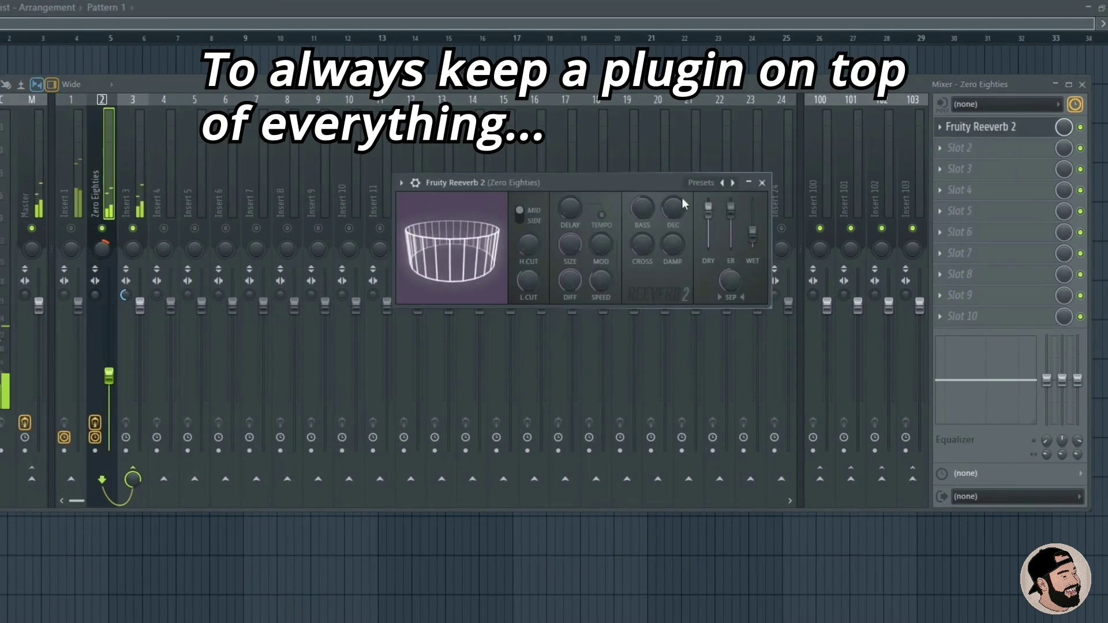
drag(606, 183, 359, 204)
click(326, 184)
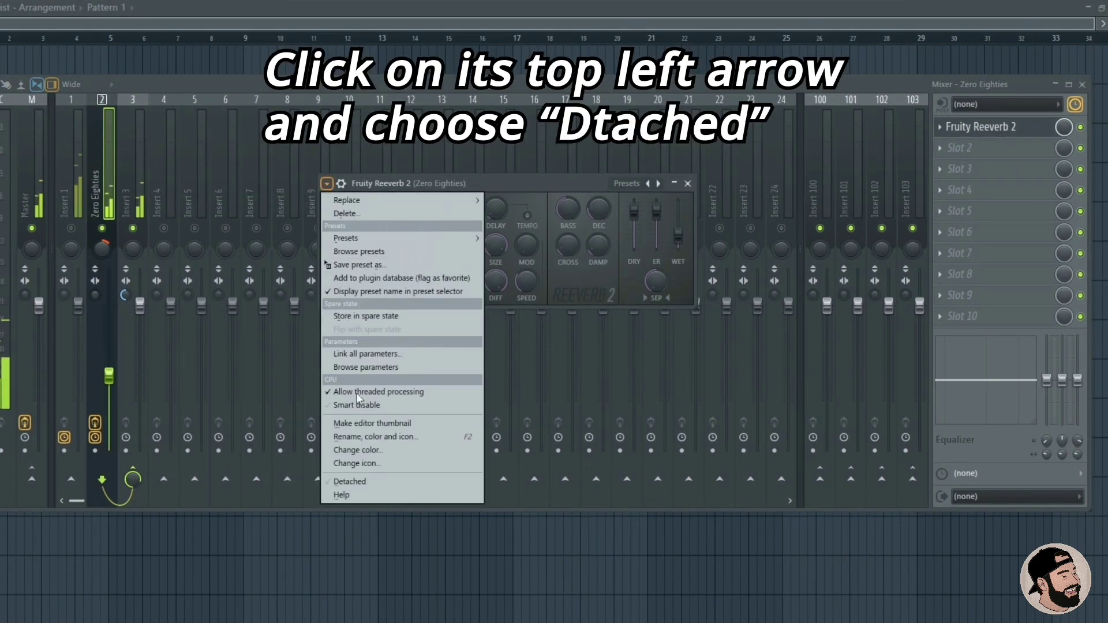
click(353, 481)
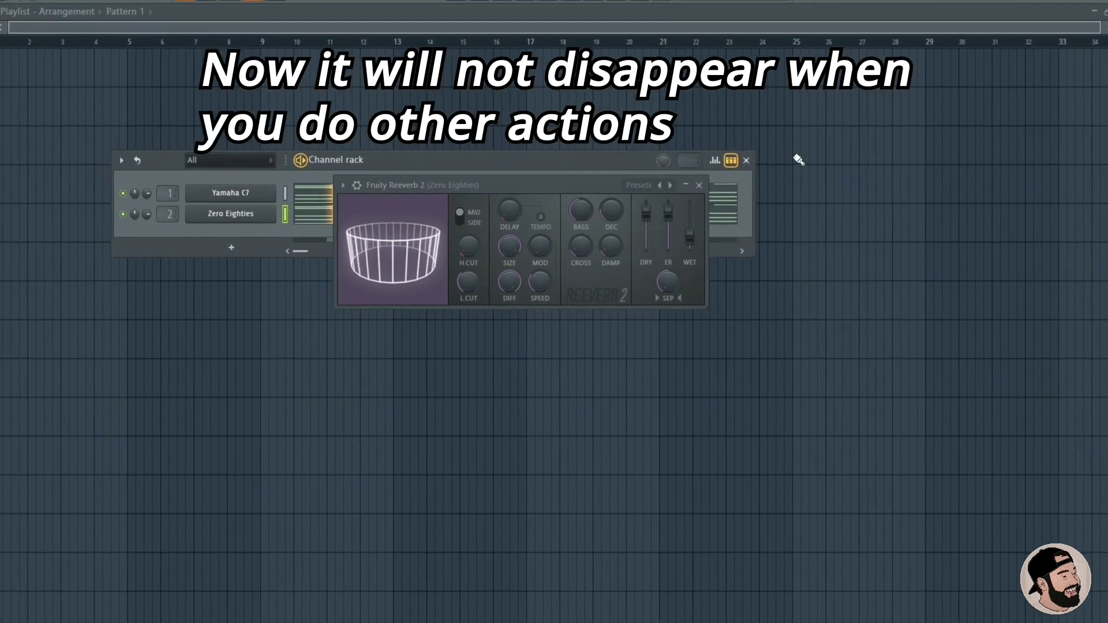
Step: Switch views to confirm the detached reverb stays on top, then reposition it
click(785, 162)
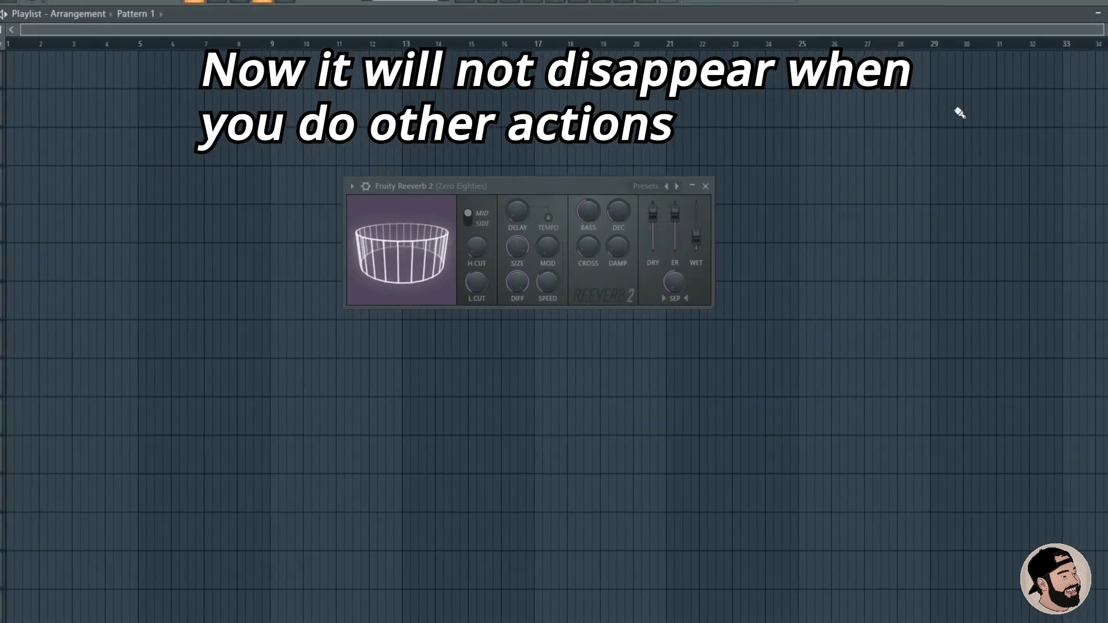
click(508, 0)
click(519, 1)
click(540, 1)
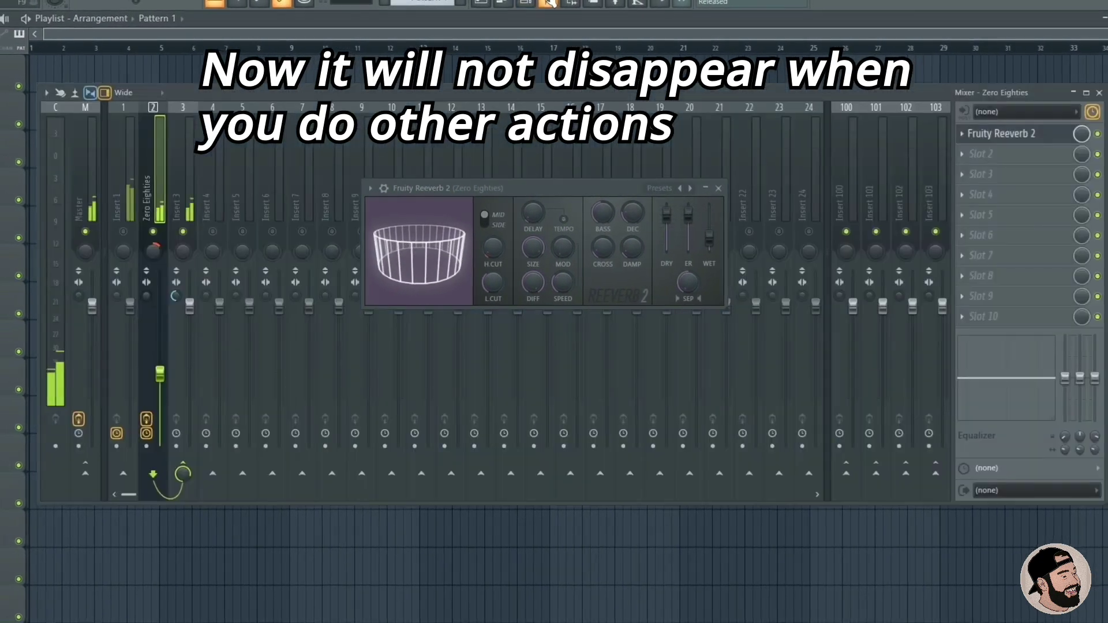
click(540, 1)
drag(556, 172, 480, 177)
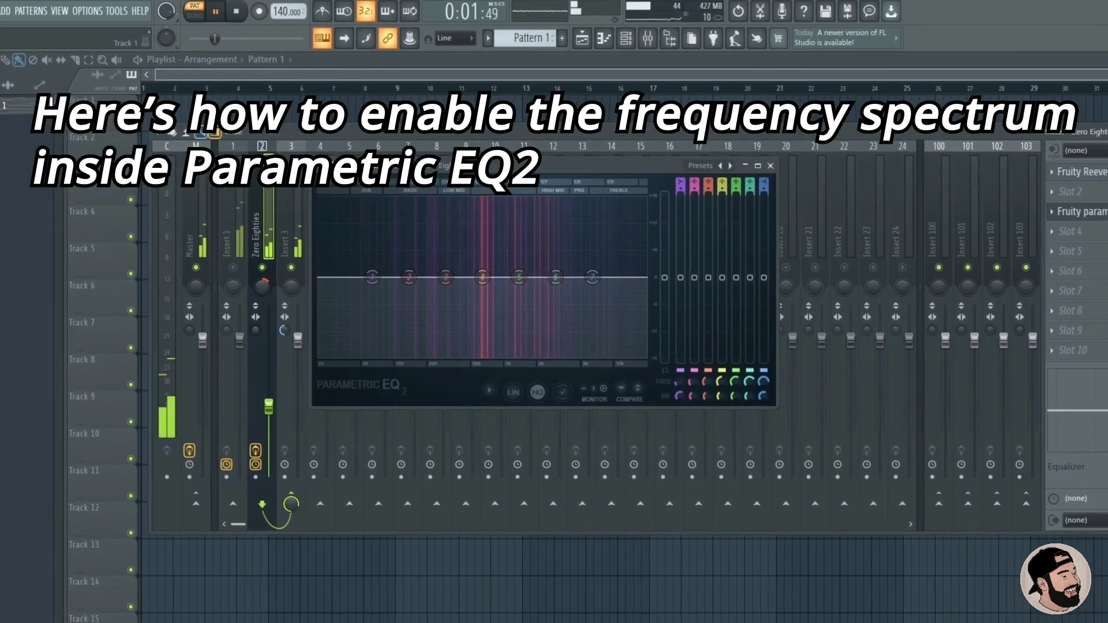
Step: Enable the Histogram spectrum, cut band 3 near 478 Hz and boost band 6 near 3100 Hz
click(490, 385)
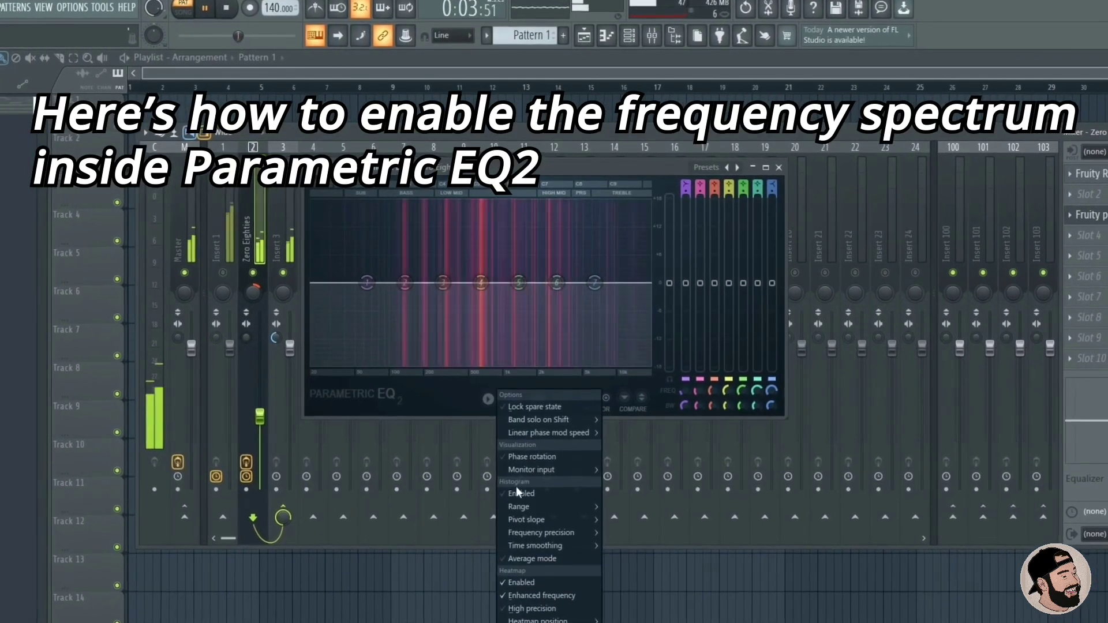
click(520, 487)
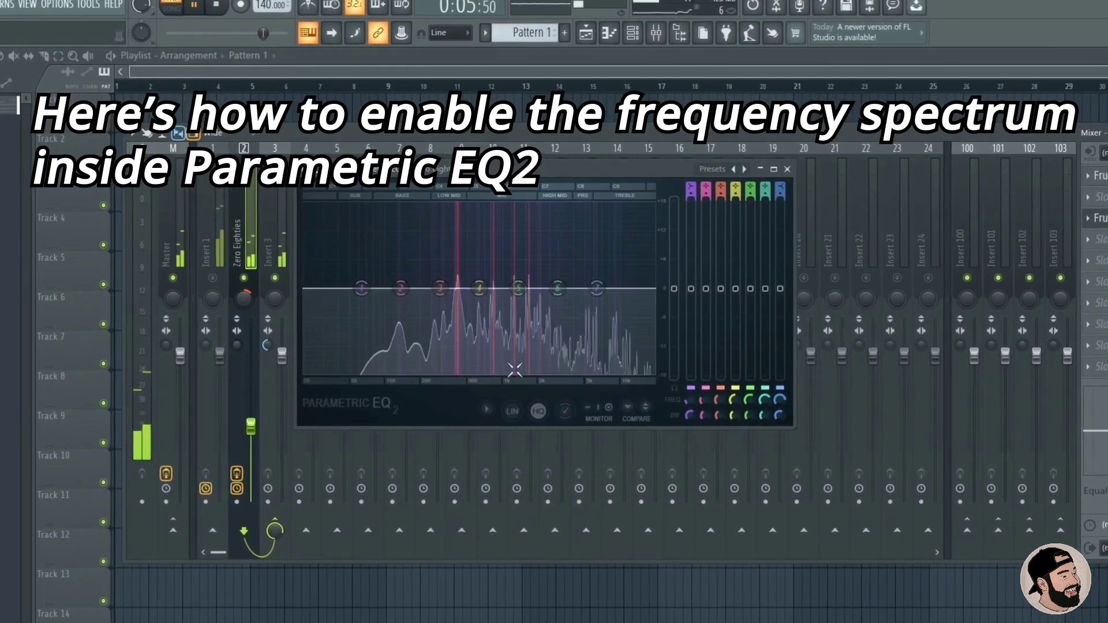
drag(439, 291, 462, 308)
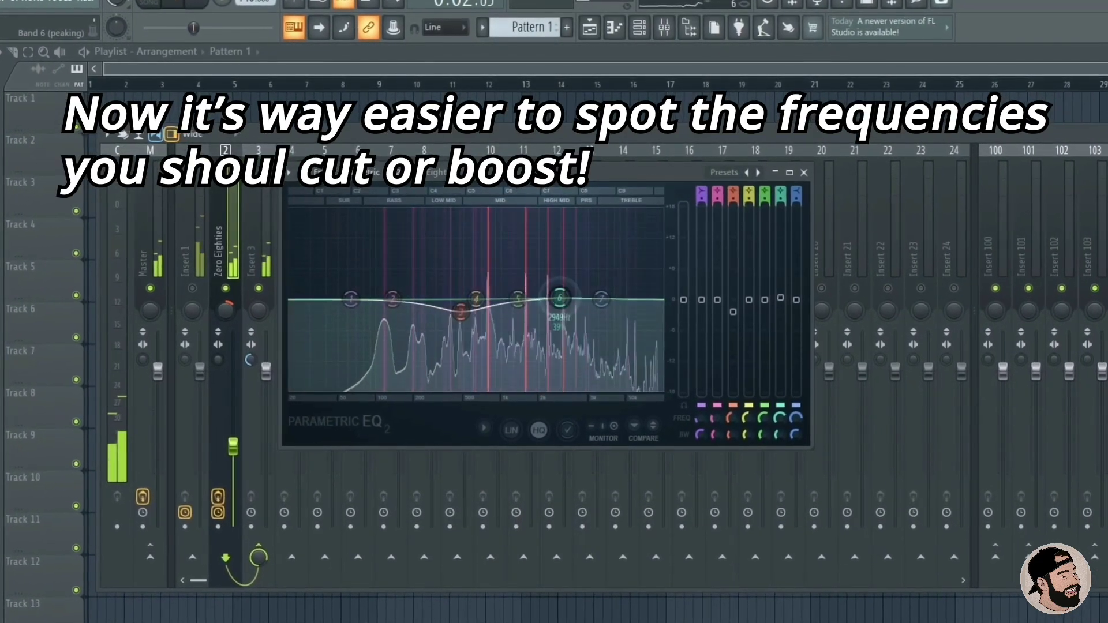
drag(559, 297, 613, 298)
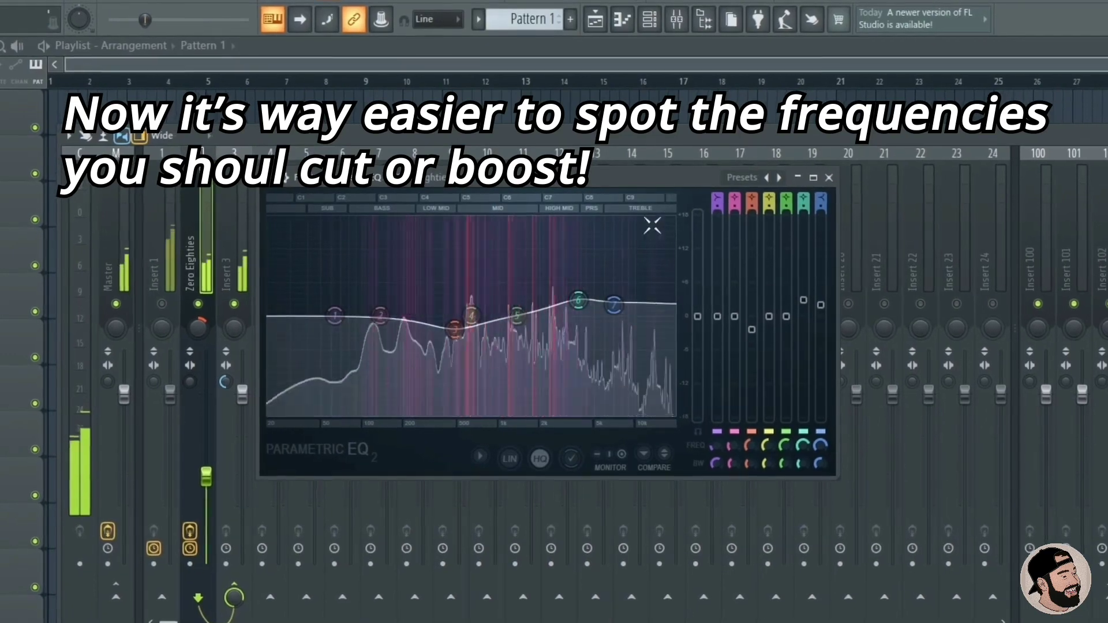
Step: Move band 1 to about 121 Hz and reshape the high-cut band into a leftward peak
scroll(338, 314, up, 5)
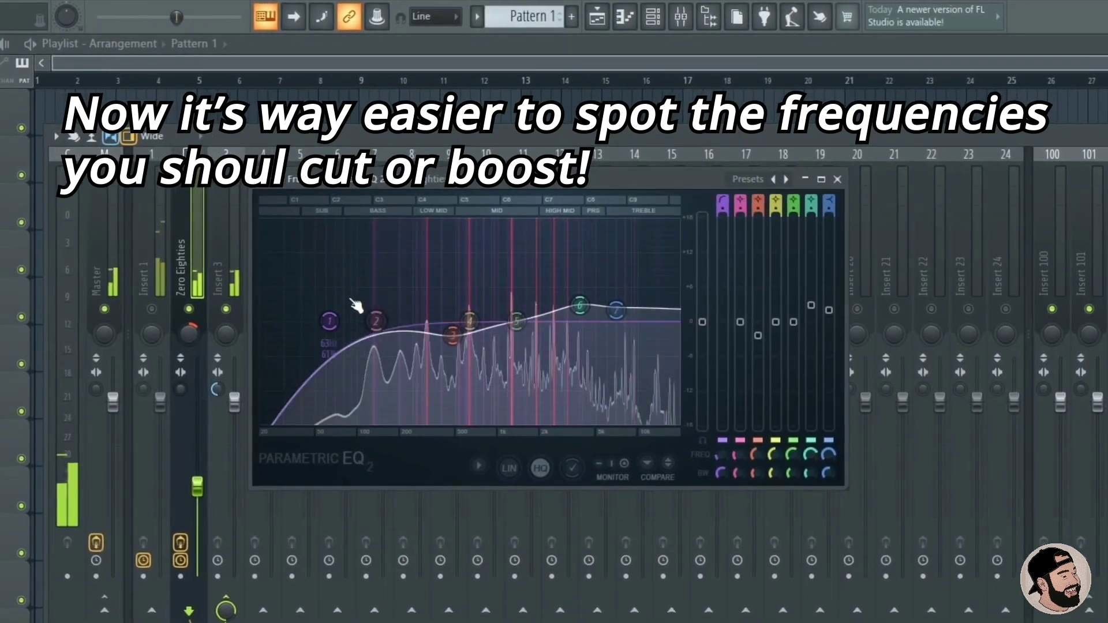
drag(332, 318, 374, 319)
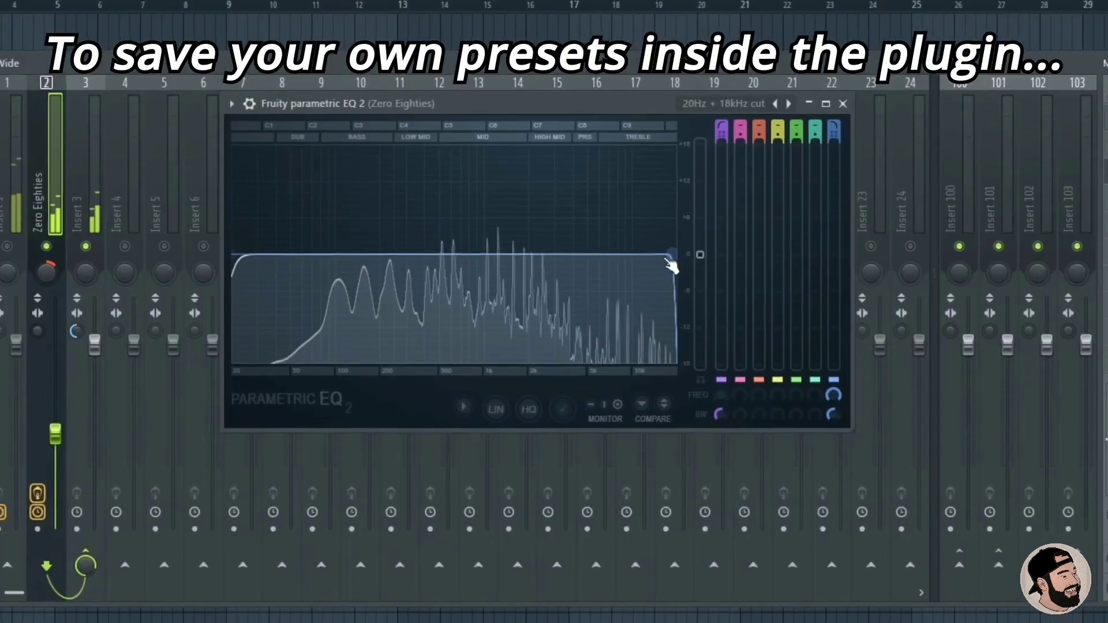
drag(668, 260, 528, 276)
drag(242, 281, 231, 304)
drag(564, 317, 523, 303)
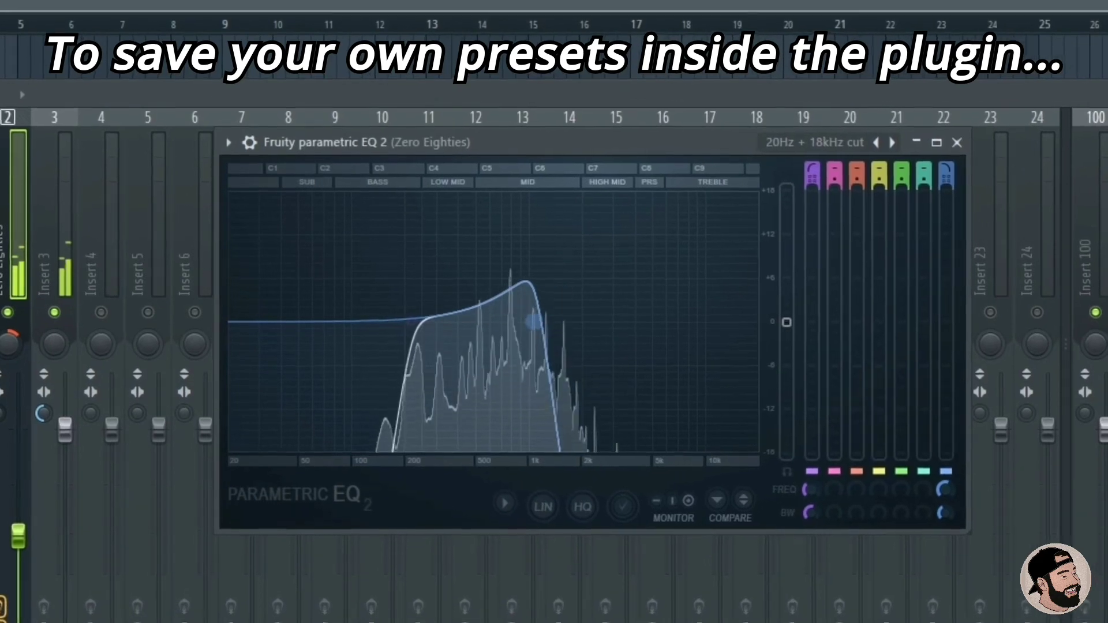
Step: Save the EQ curve as preset 'EQ Filter' and reload it from the Presets list
right_click(227, 152)
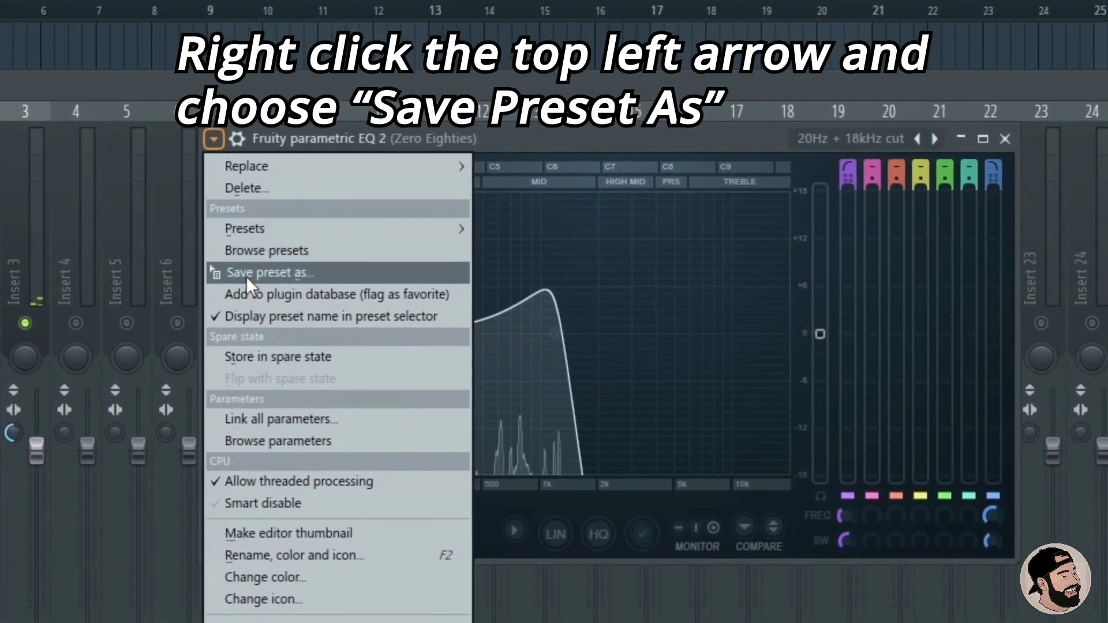
click(265, 271)
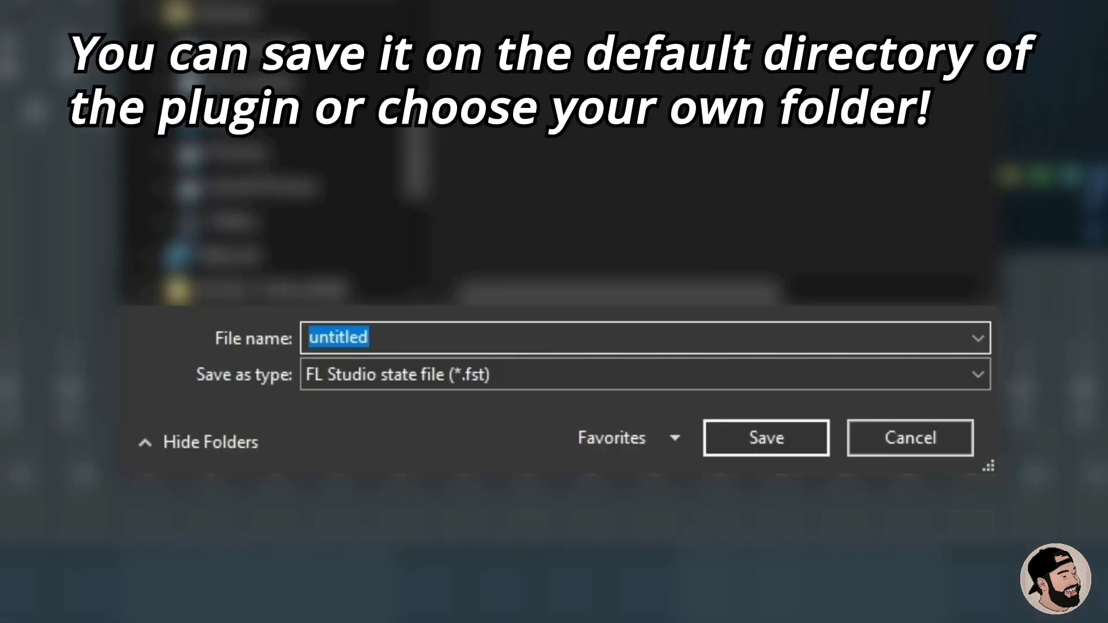
text(E)
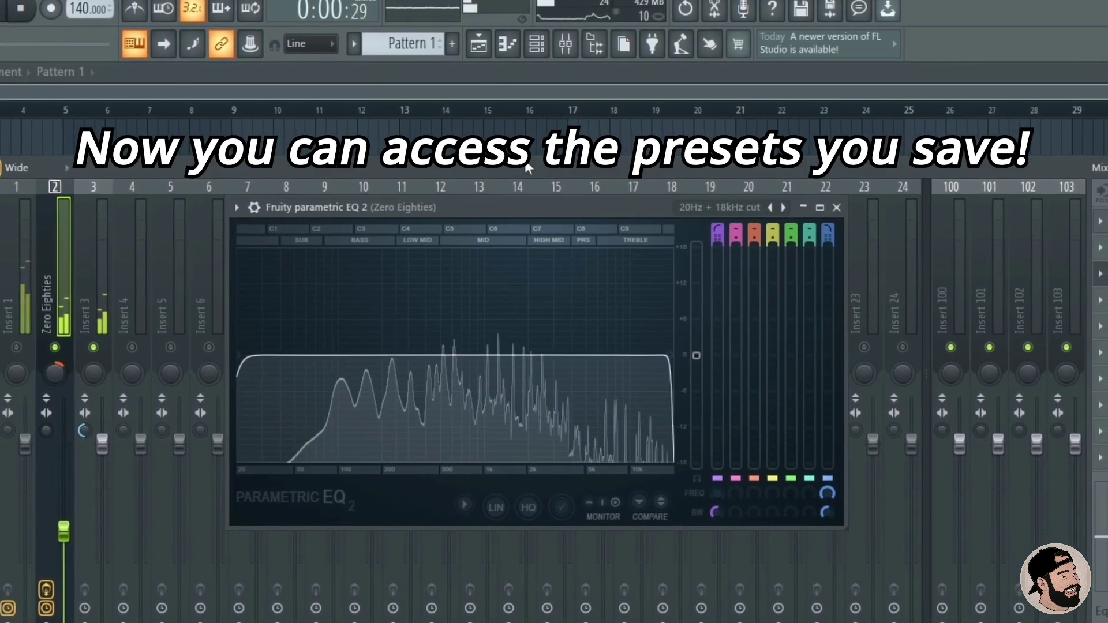
click(761, 207)
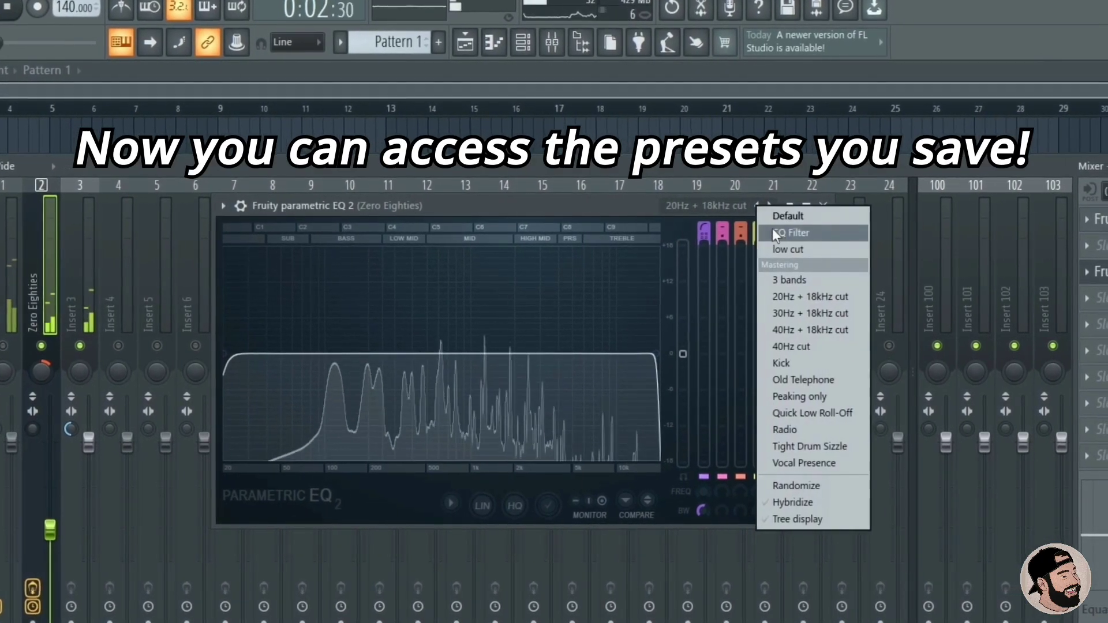
click(776, 233)
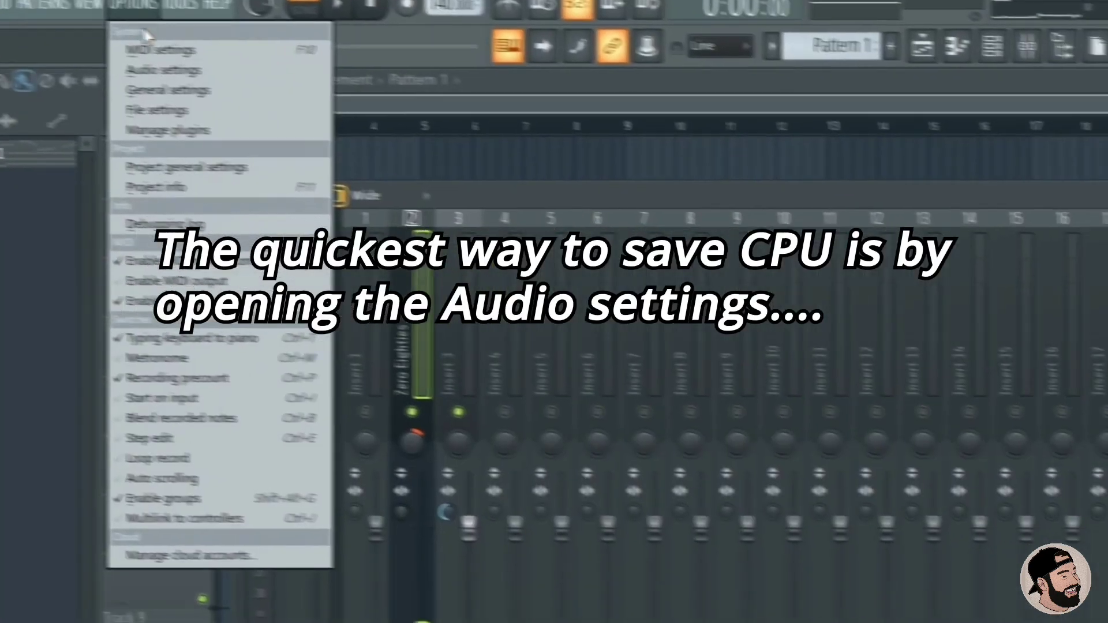
Step: Change Resampling quality in Audio settings from 512-point sinc to 16-point sinc
click(163, 70)
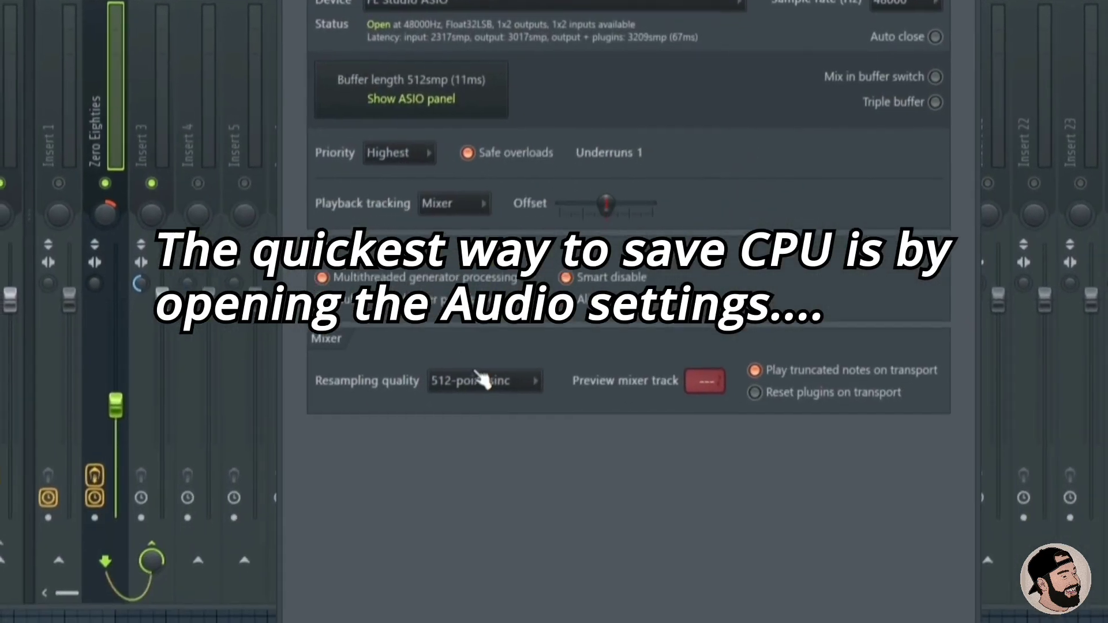
click(480, 381)
click(487, 420)
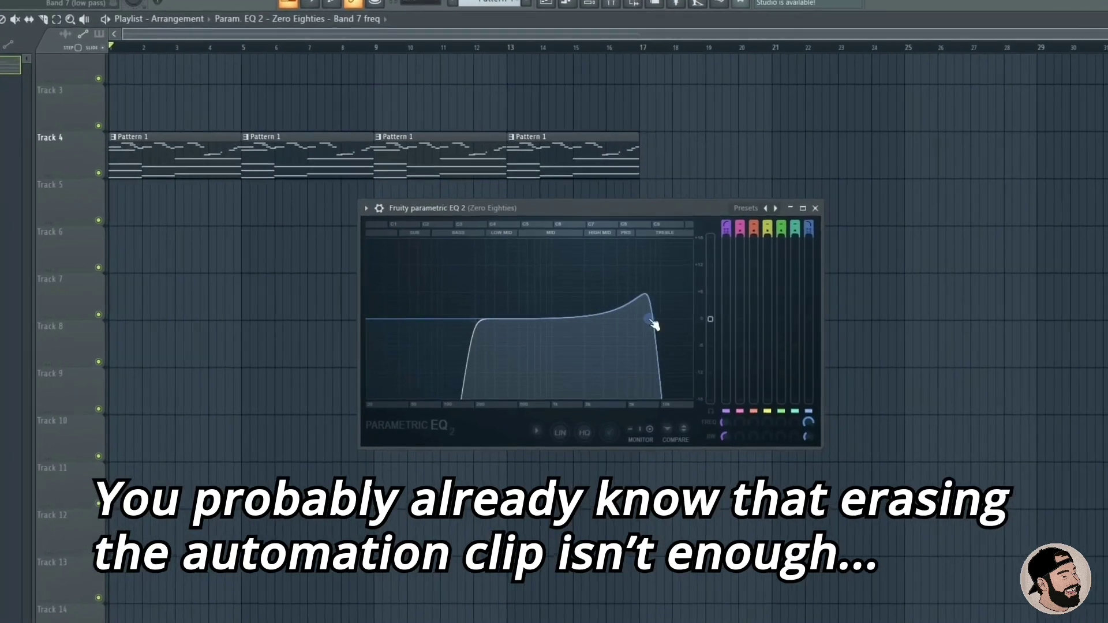
Step: Reload the Zero Eighties EQ from project history, play the song, and drag the high band into a shelf
key(space)
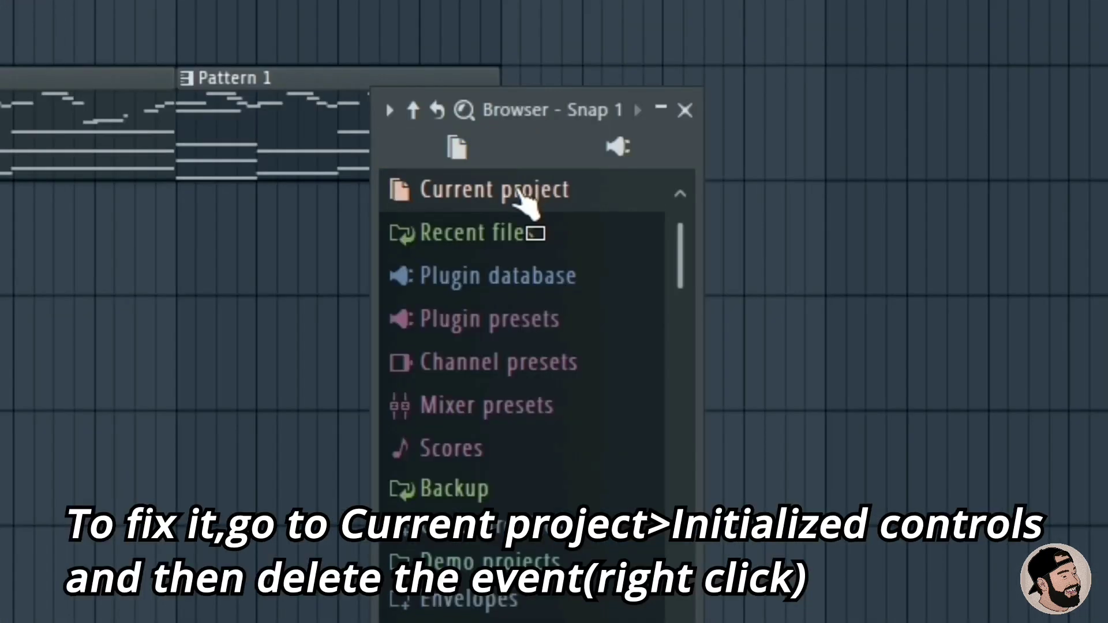
click(522, 196)
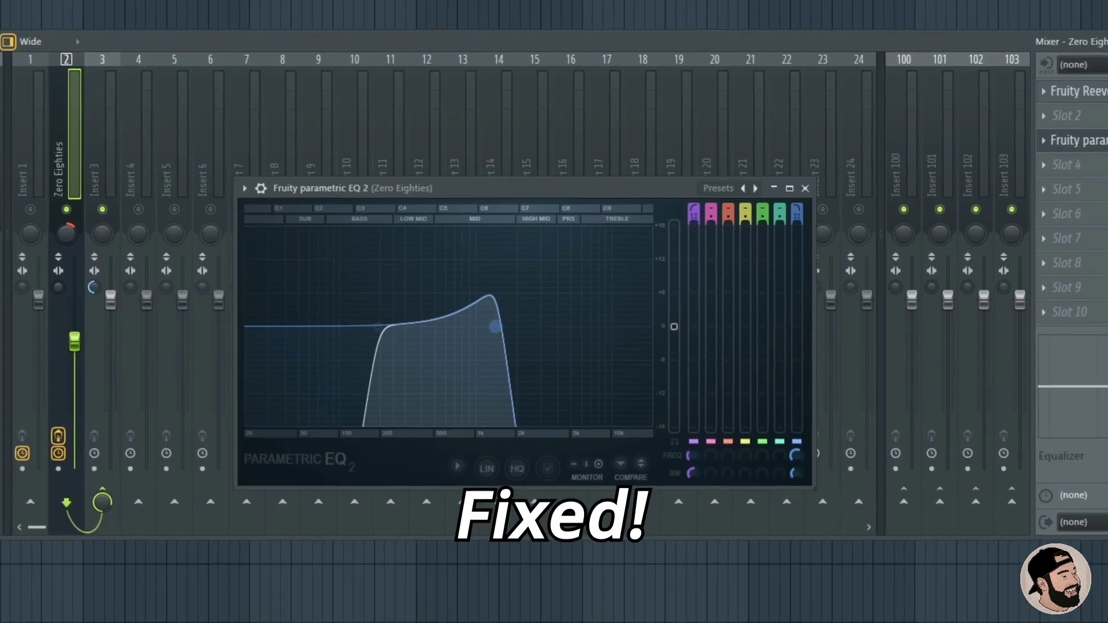
key(space)
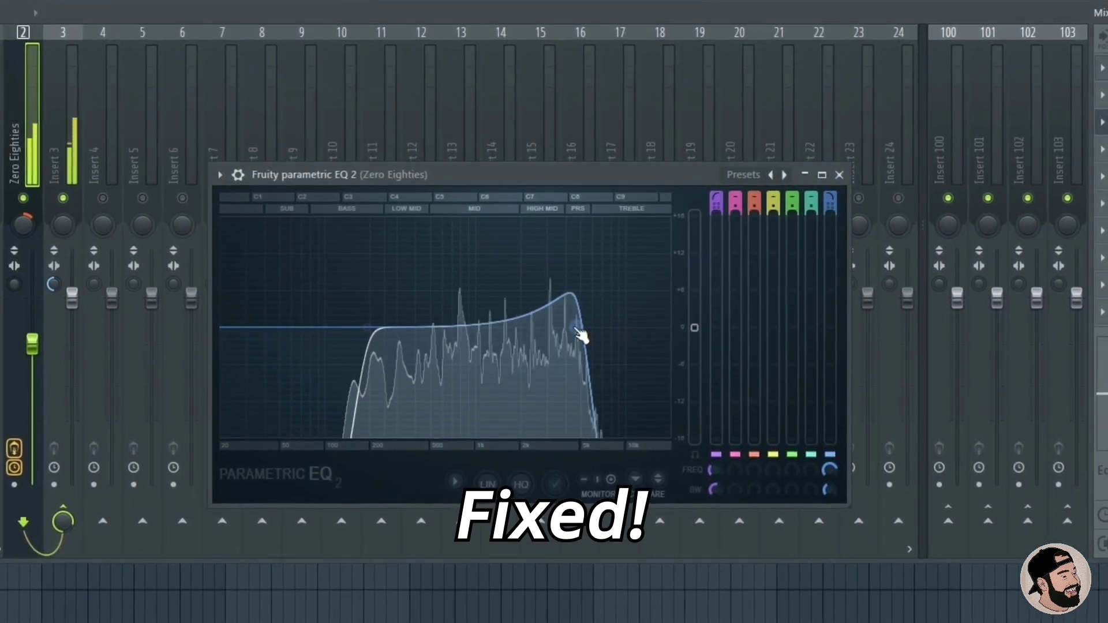
drag(578, 334, 623, 324)
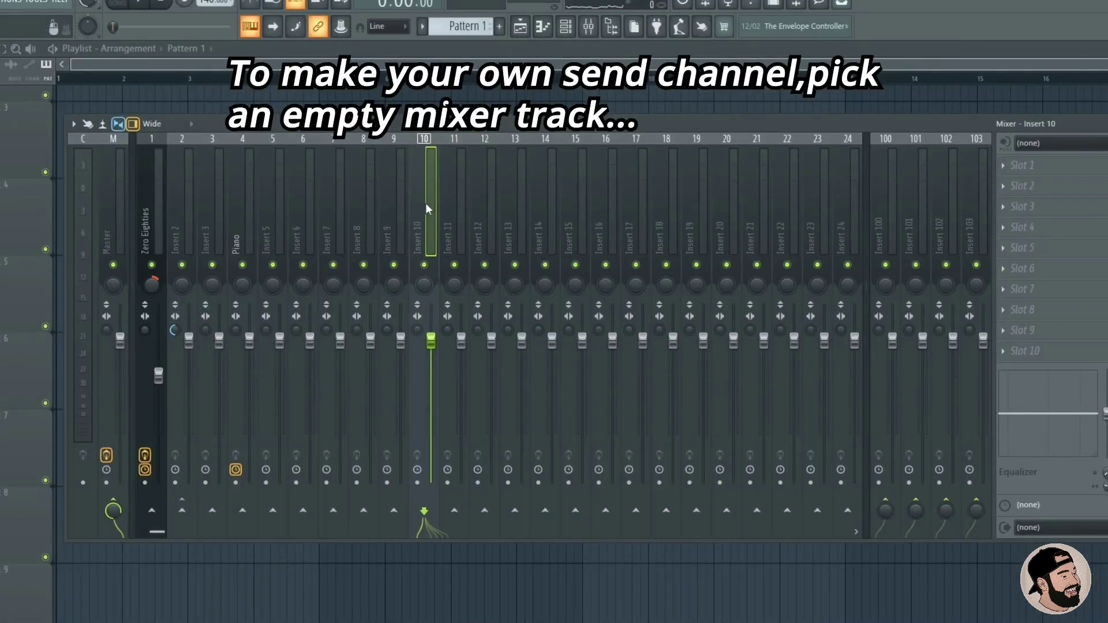
Step: Set up empty Insert 11 as a send carrying Fruity Delay 3 with Dry lowered
click(474, 205)
click(443, 209)
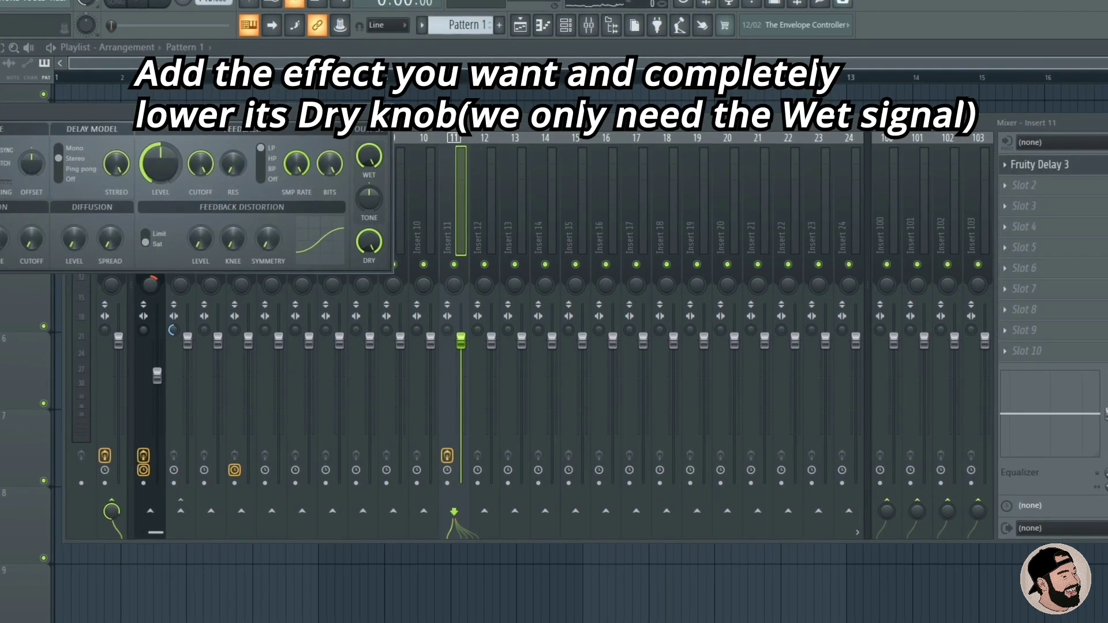
drag(267, 115, 565, 207)
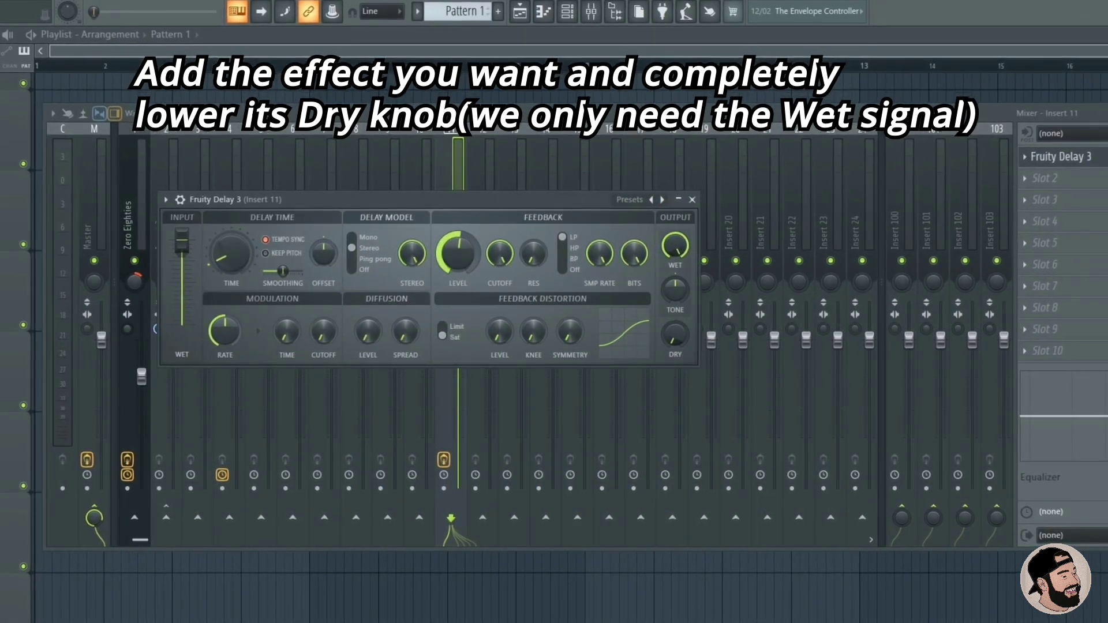
key(Escape)
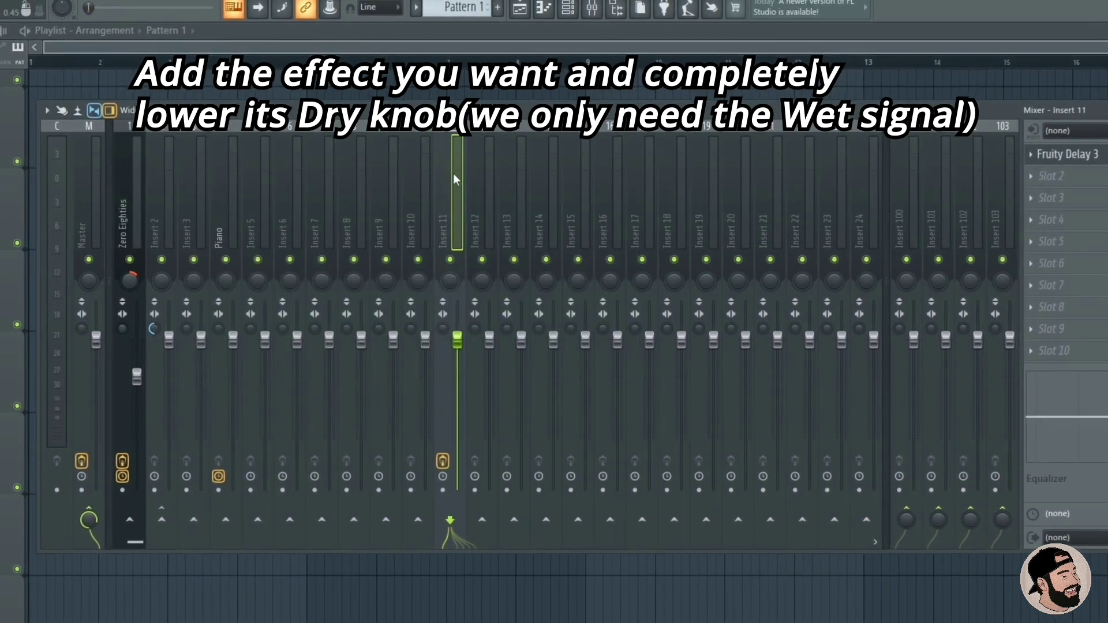
Step: Sidechain the Piano track into Insert 11, then reselect Insert 11
click(220, 220)
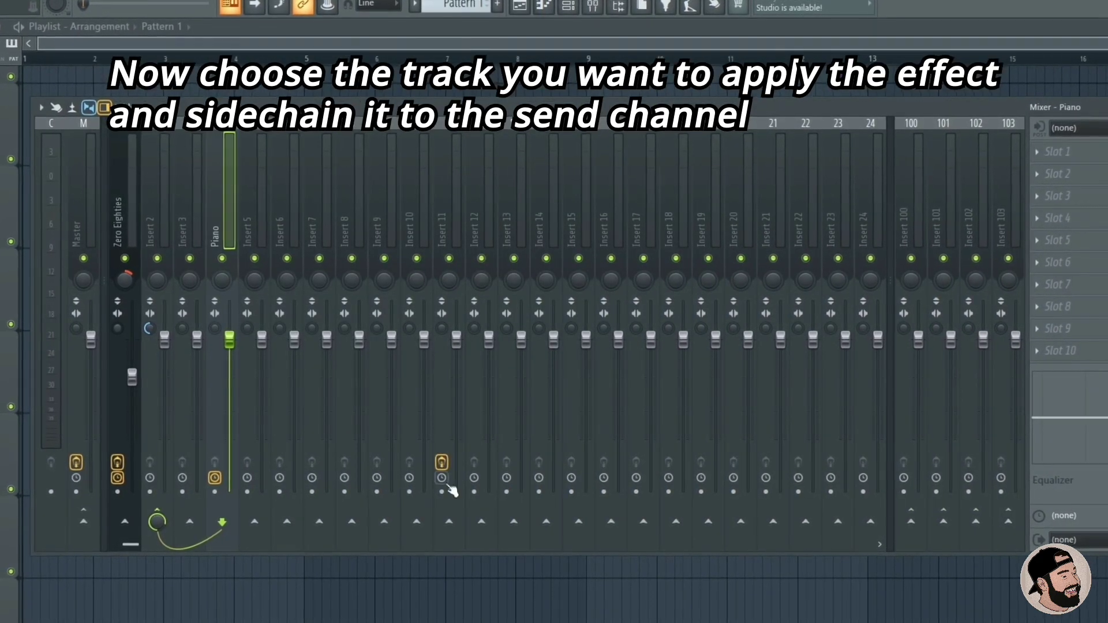
right_click(449, 521)
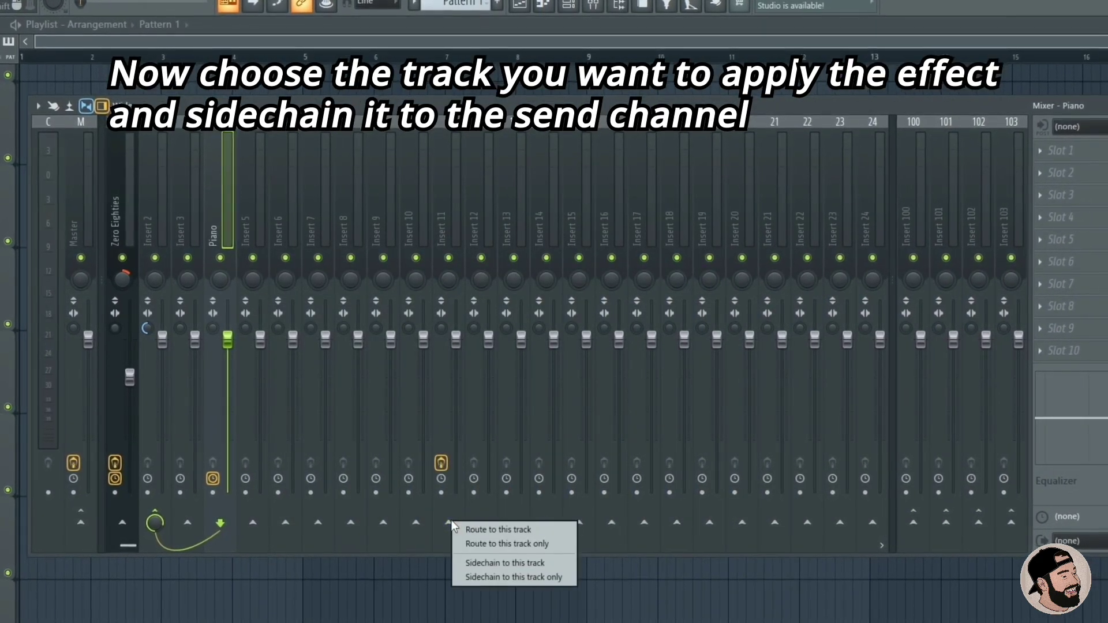
click(485, 562)
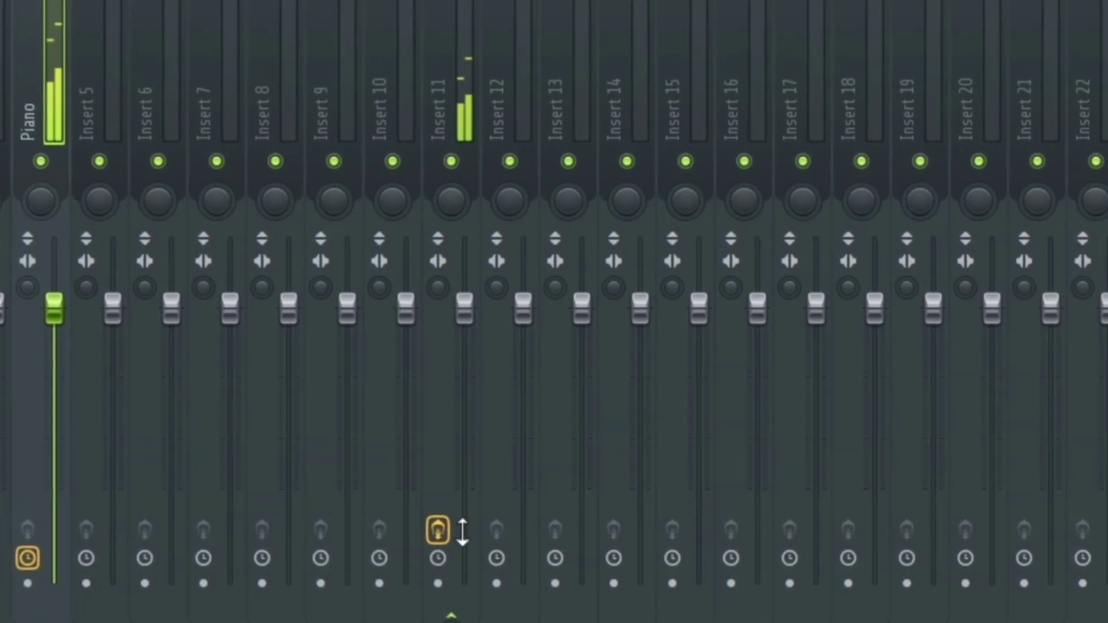
click(452, 87)
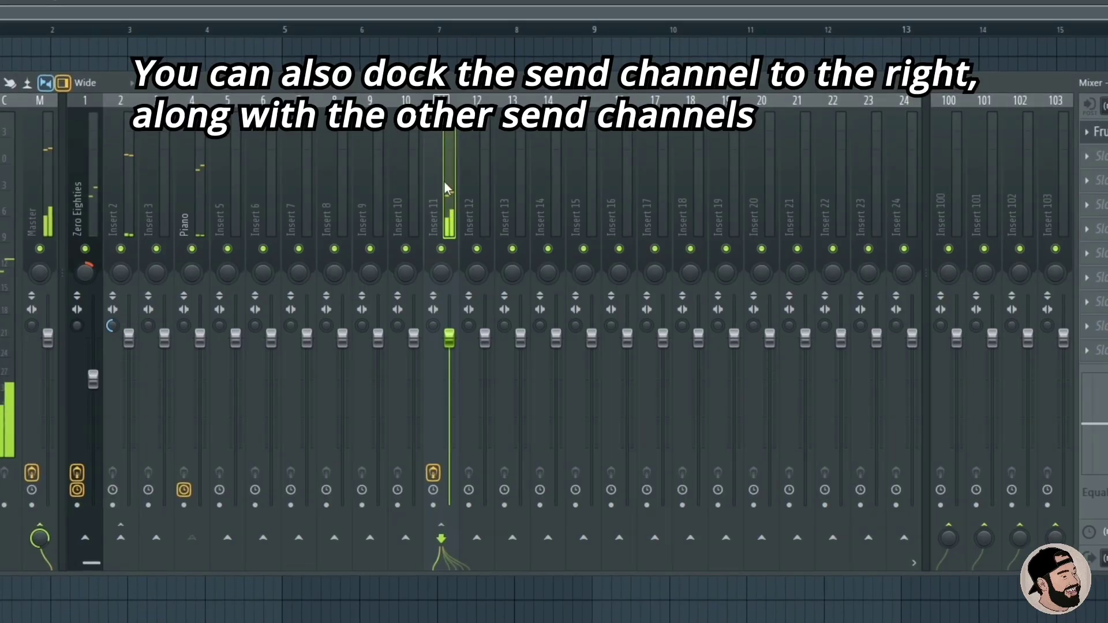
Step: Dock Insert 11 on the mixer's right side and play the song to hear the send
right_click(445, 181)
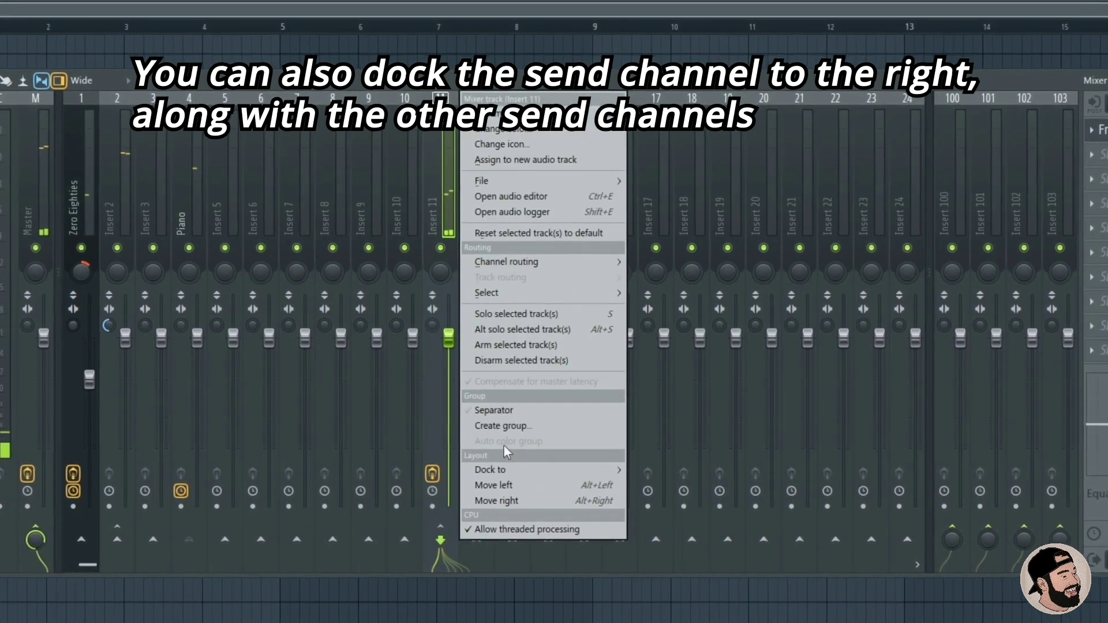
mouse_move(515, 468)
click(651, 504)
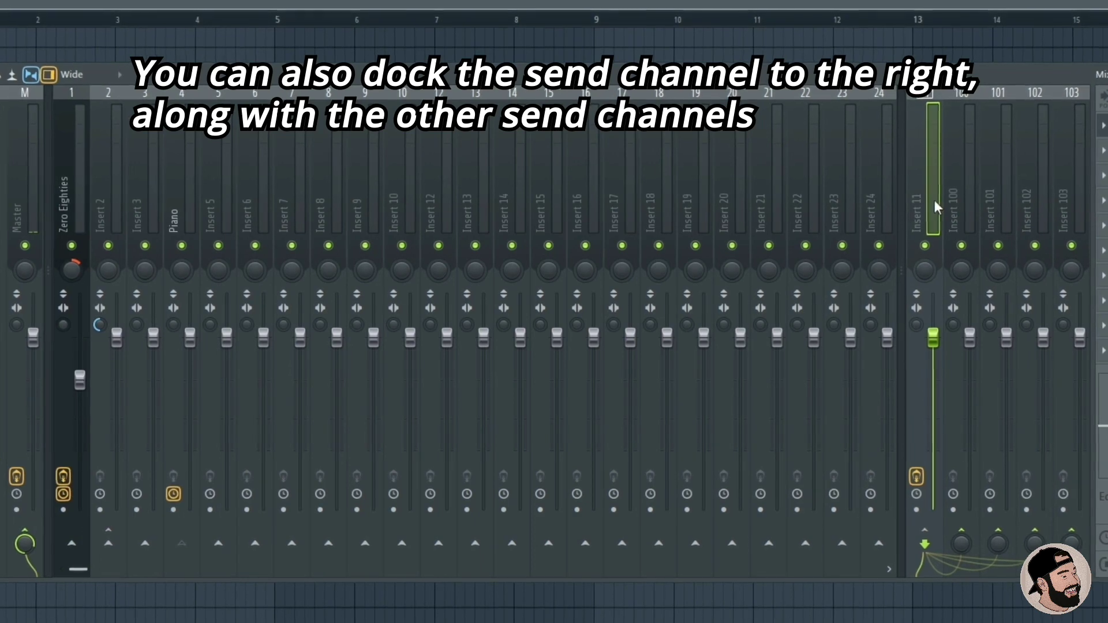
key(space)
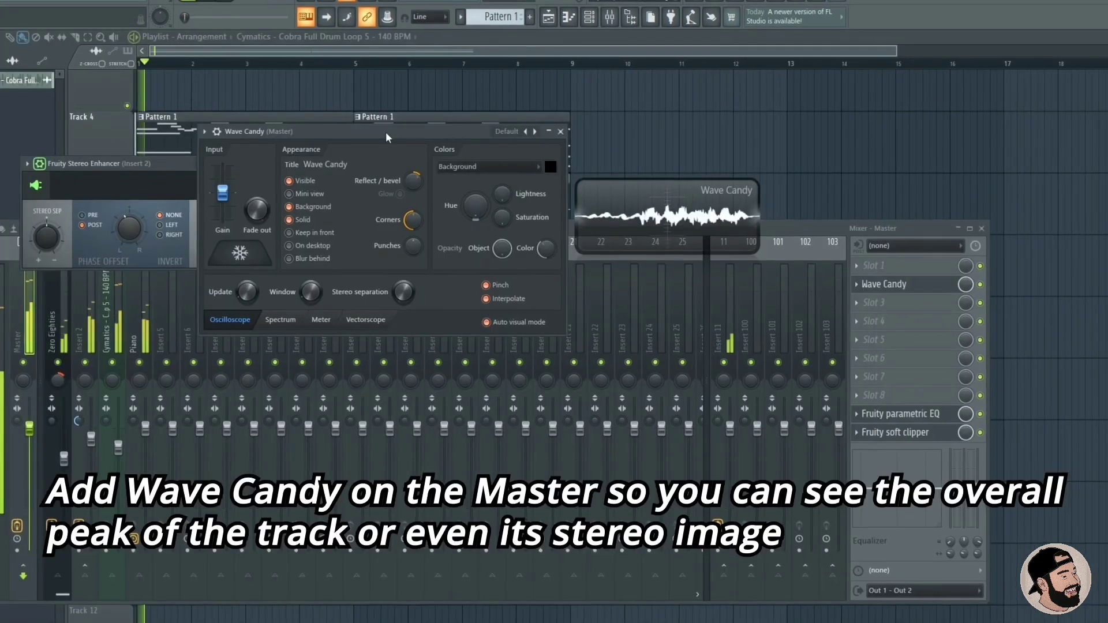
Step: Switch Wave Candy on the Master to the Vectorscope preset and reposition the floating windows
click(531, 133)
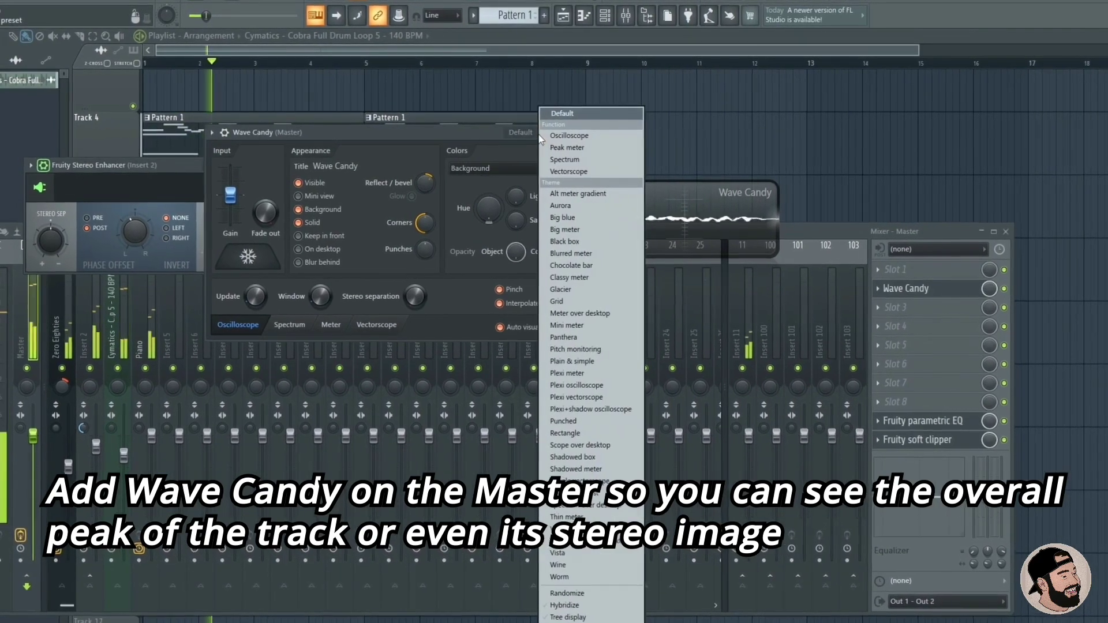
click(583, 172)
drag(608, 198, 643, 240)
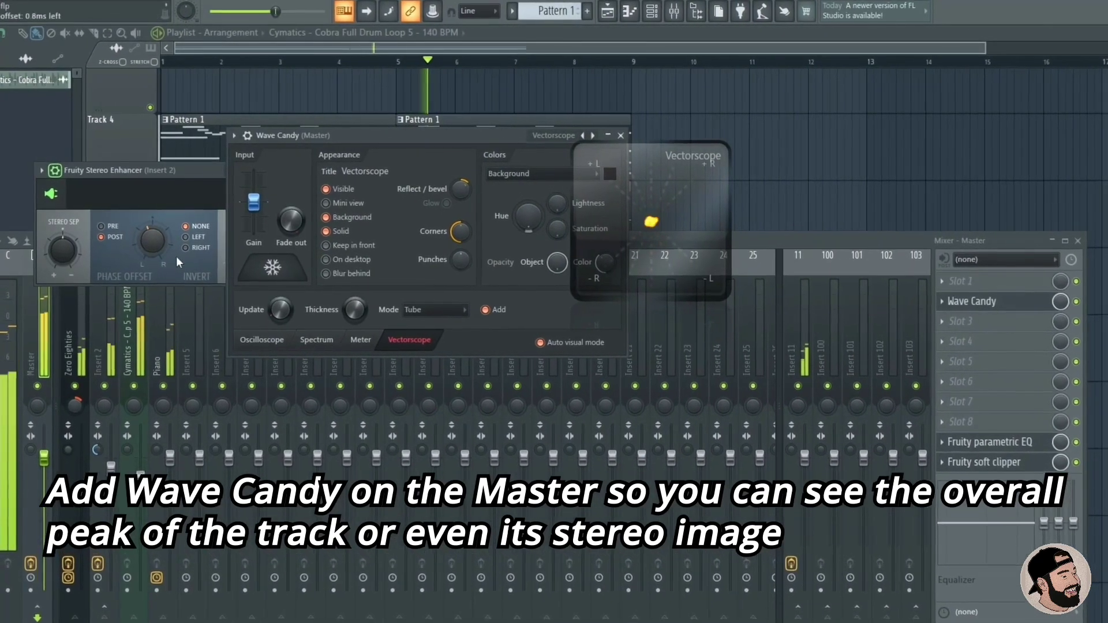
drag(101, 172, 51, 196)
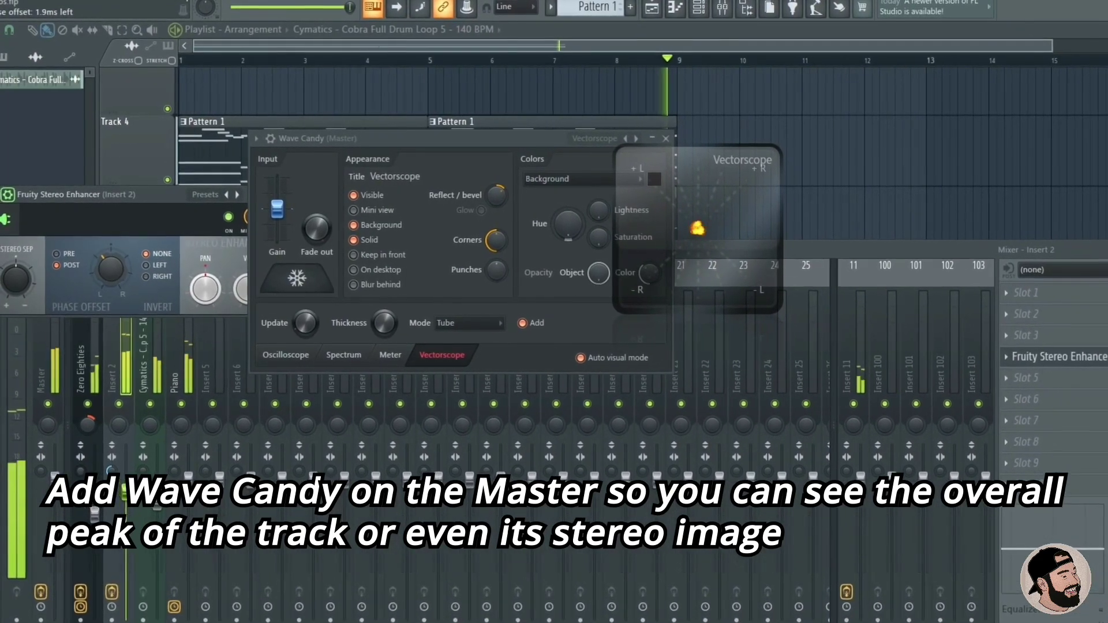
Step: Step Wave Candy back to the Peak meter preset and move the meter lower
click(636, 139)
click(636, 139)
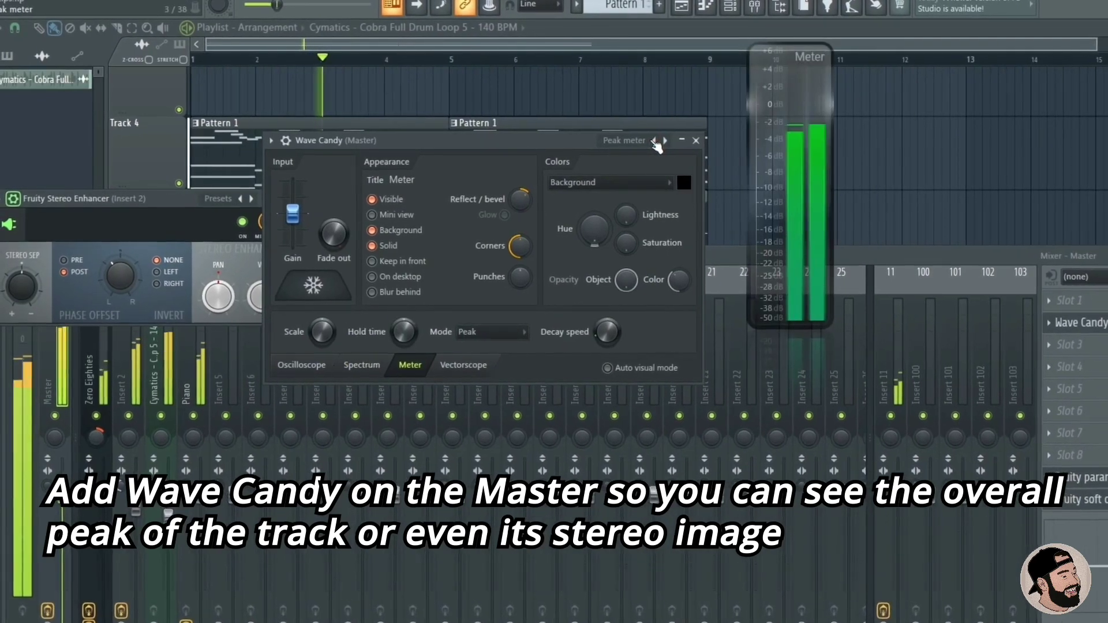
drag(790, 61, 772, 101)
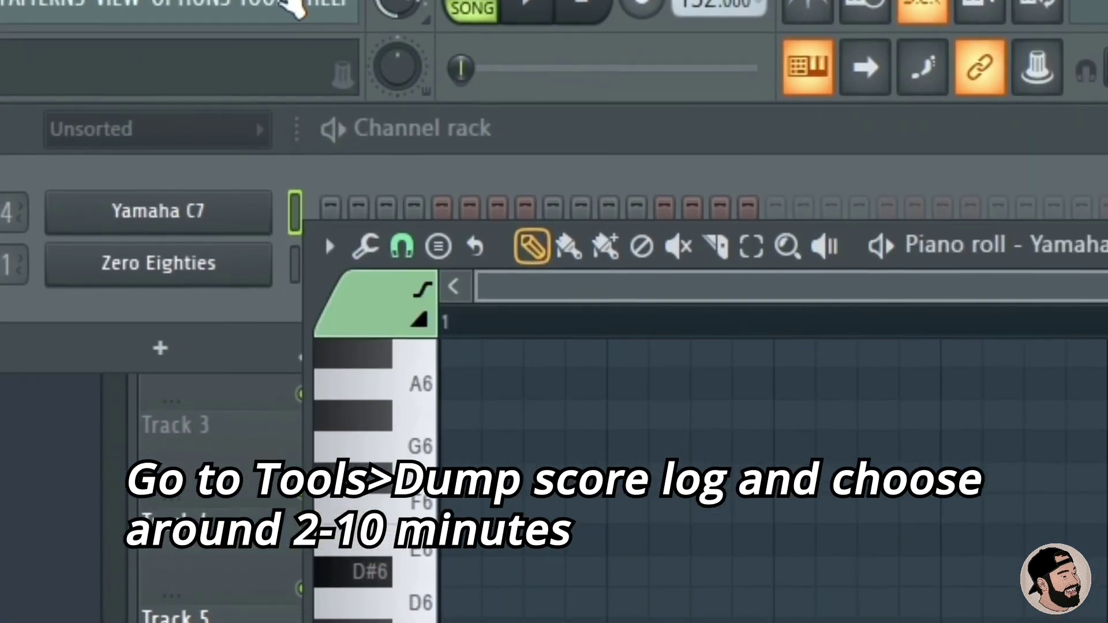
Step: Dump the last 2 minutes of played notes into the Yamaha C7 pattern and play them
click(289, 5)
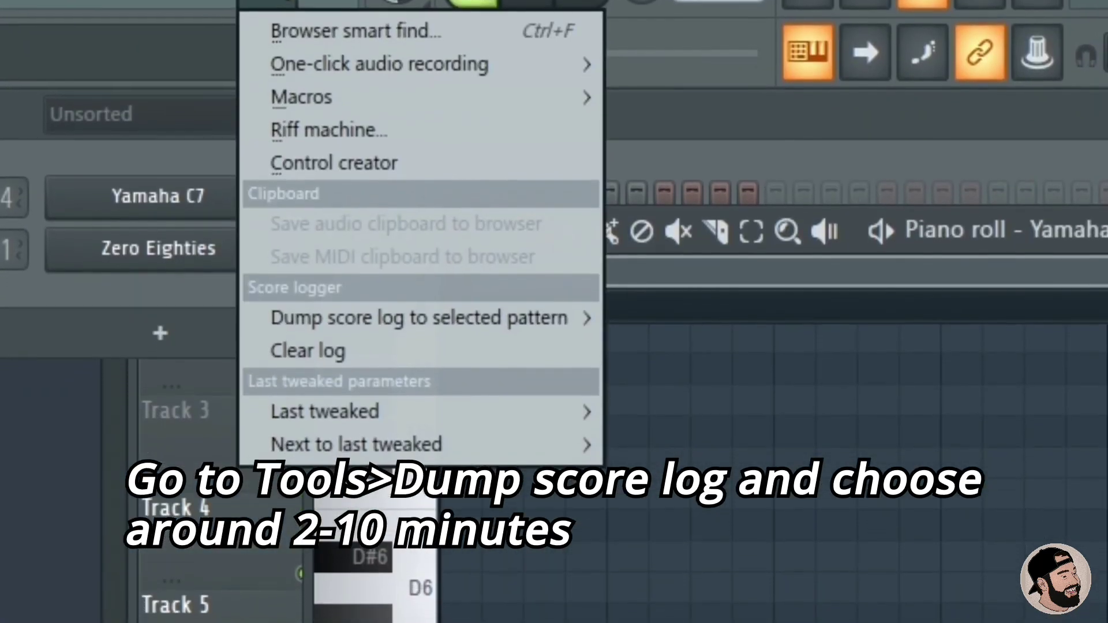
mouse_move(396, 271)
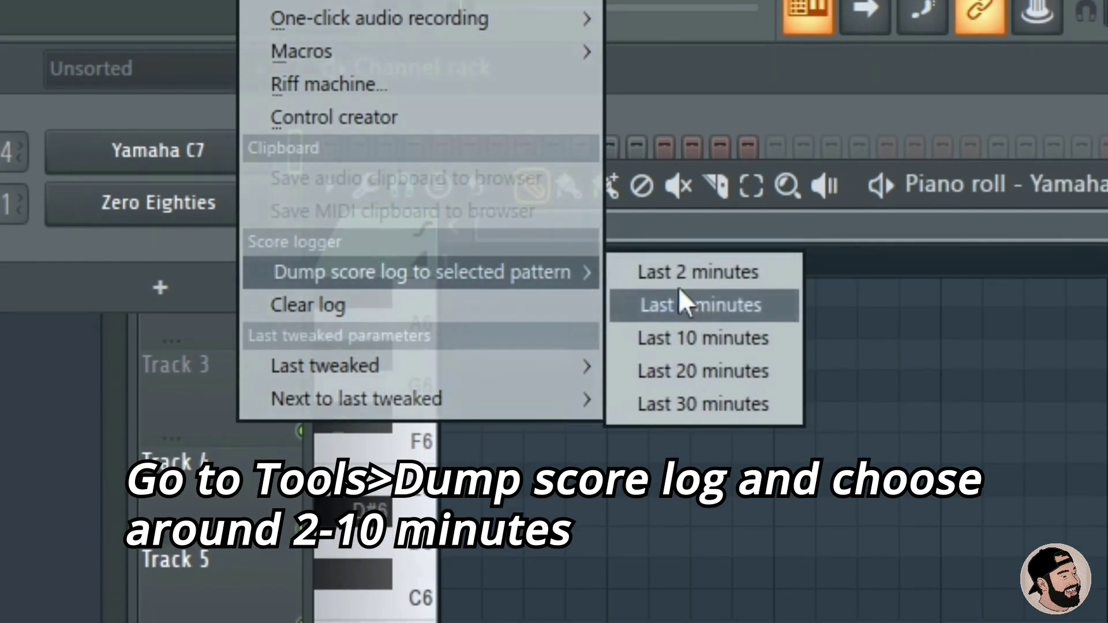
click(678, 275)
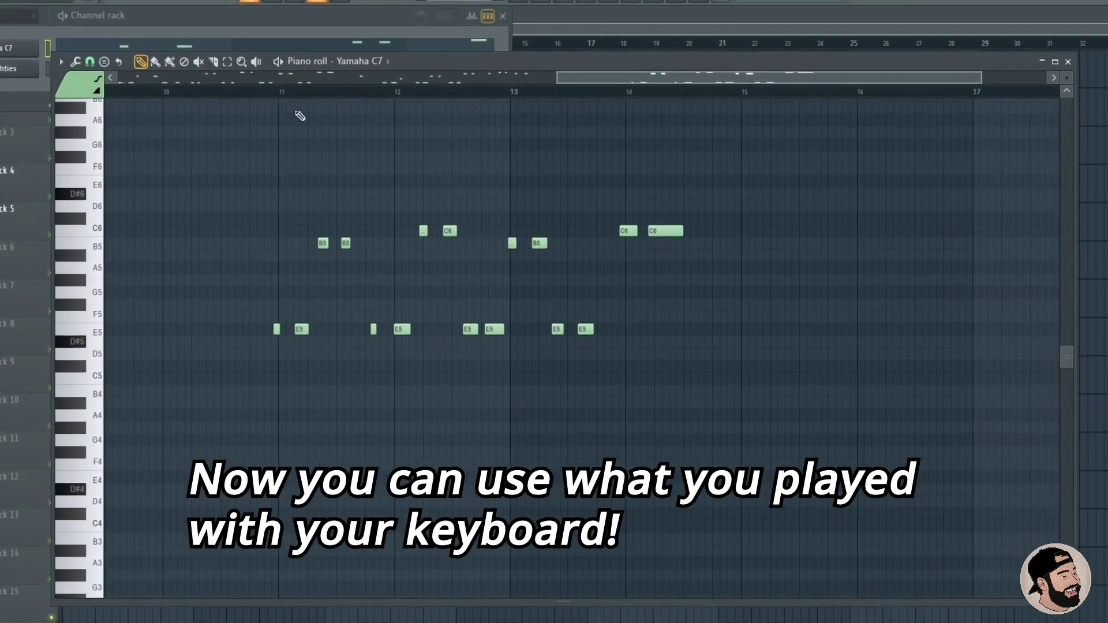
click(269, 91)
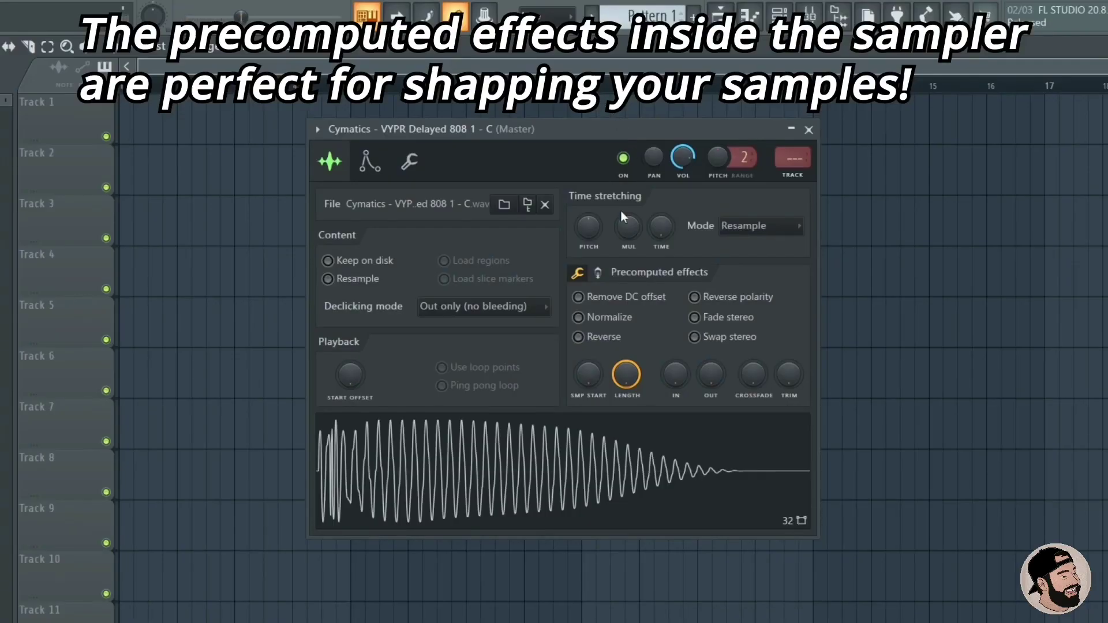
Step: Show the 808 sample's precomputed effects and turn up its EQ and Boost knobs
click(598, 273)
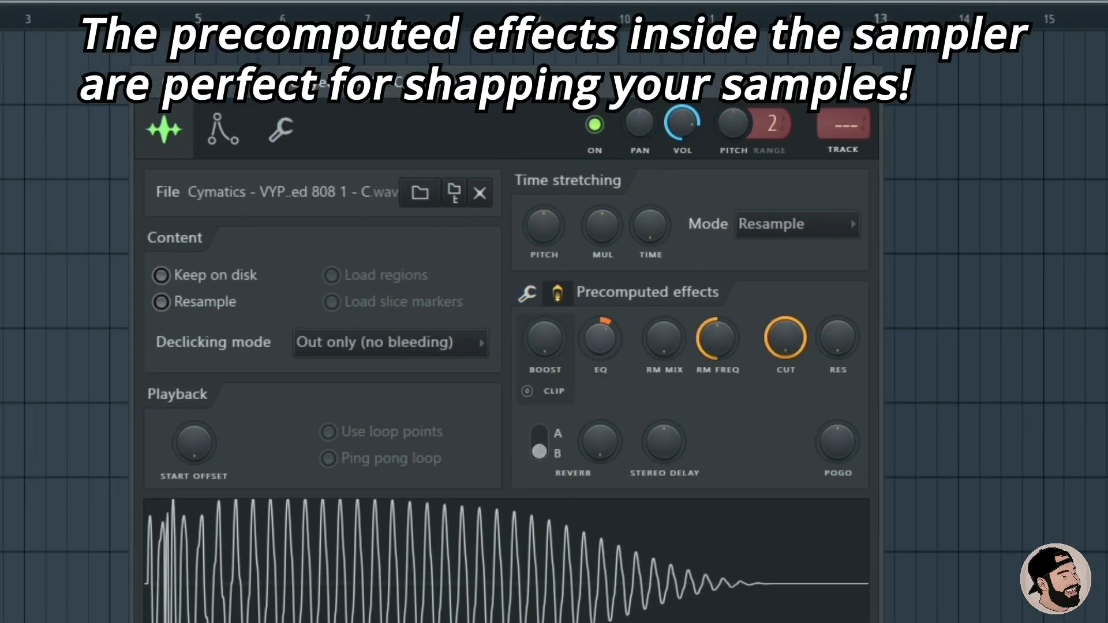
mouse_move(600, 338)
mouse_down()
mouse_move(611, 348)
mouse_move(604, 337)
mouse_up()
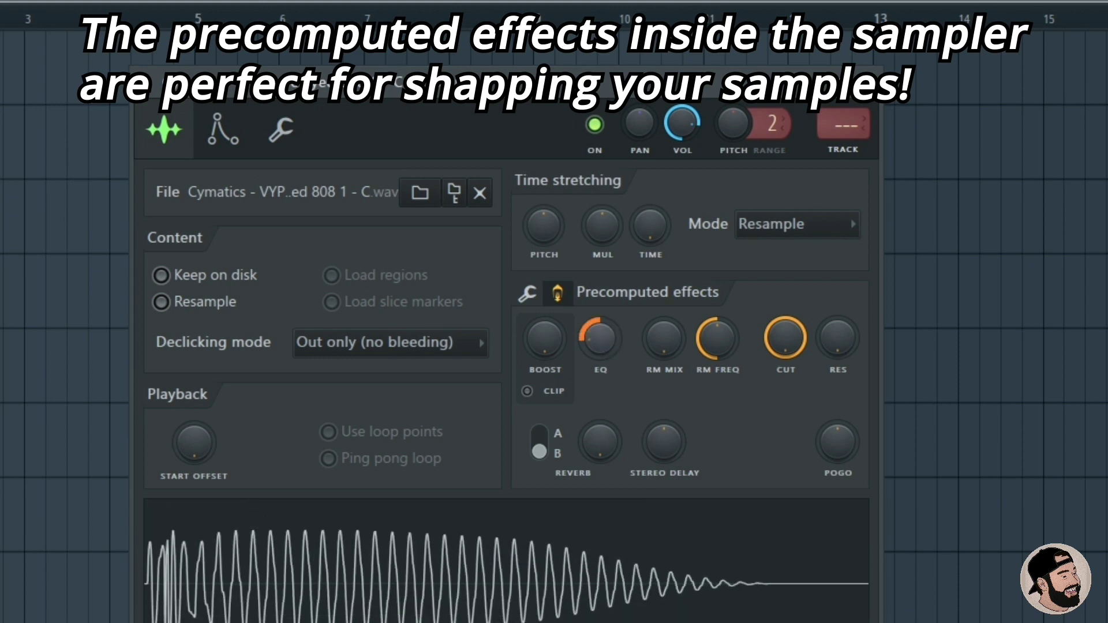
drag(550, 357, 550, 352)
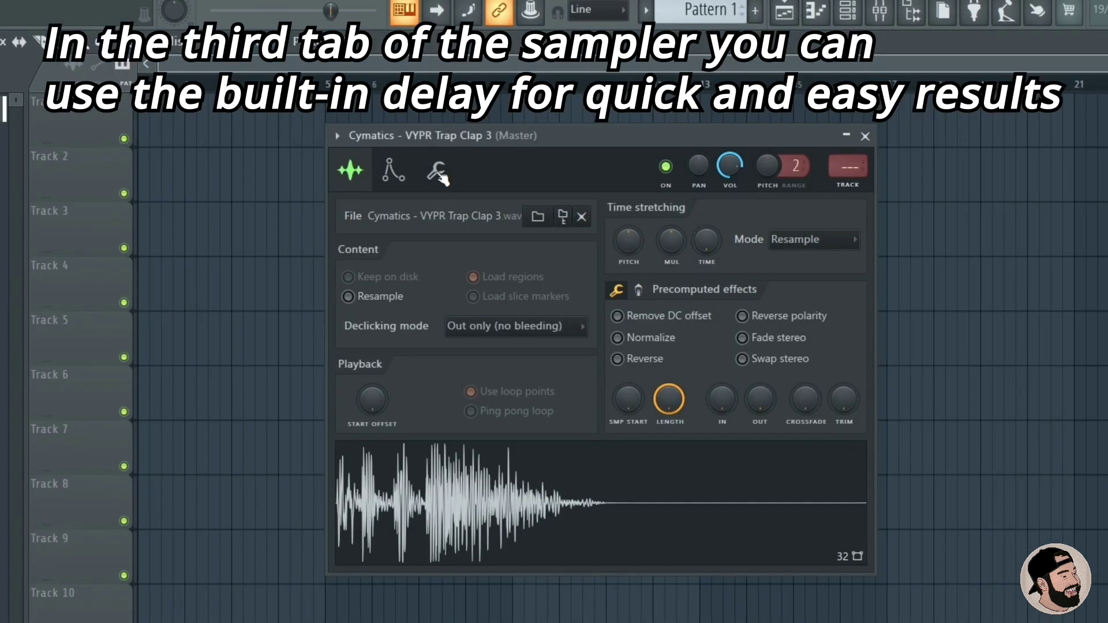
Step: Adjust the clap's echo delay feedback, MOD X and delay time, ending with 4 echoes
click(430, 169)
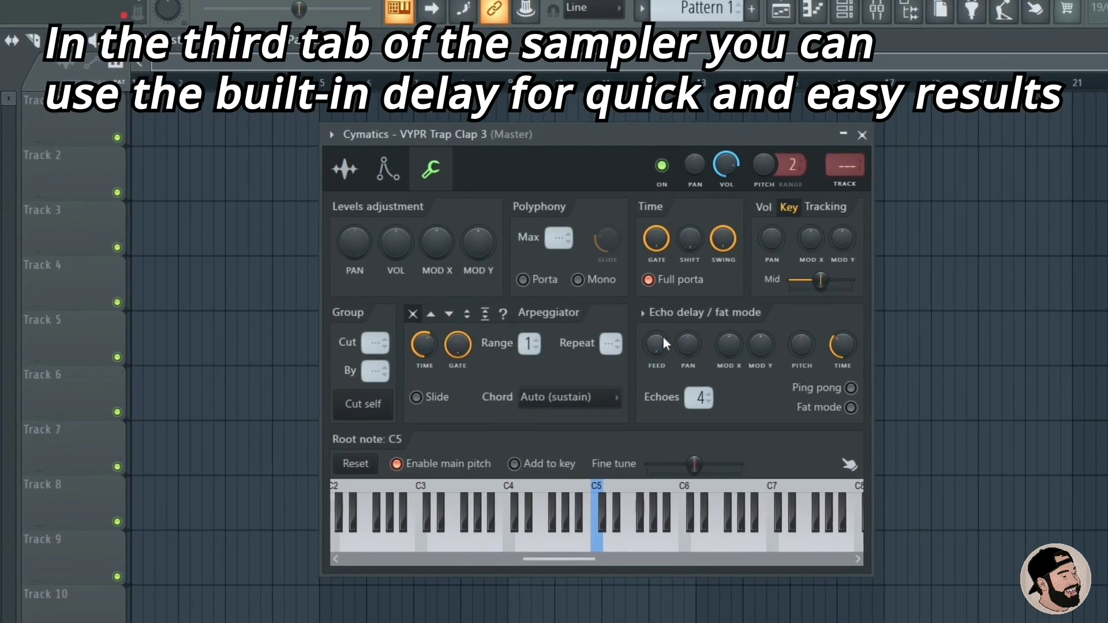
drag(664, 340, 664, 336)
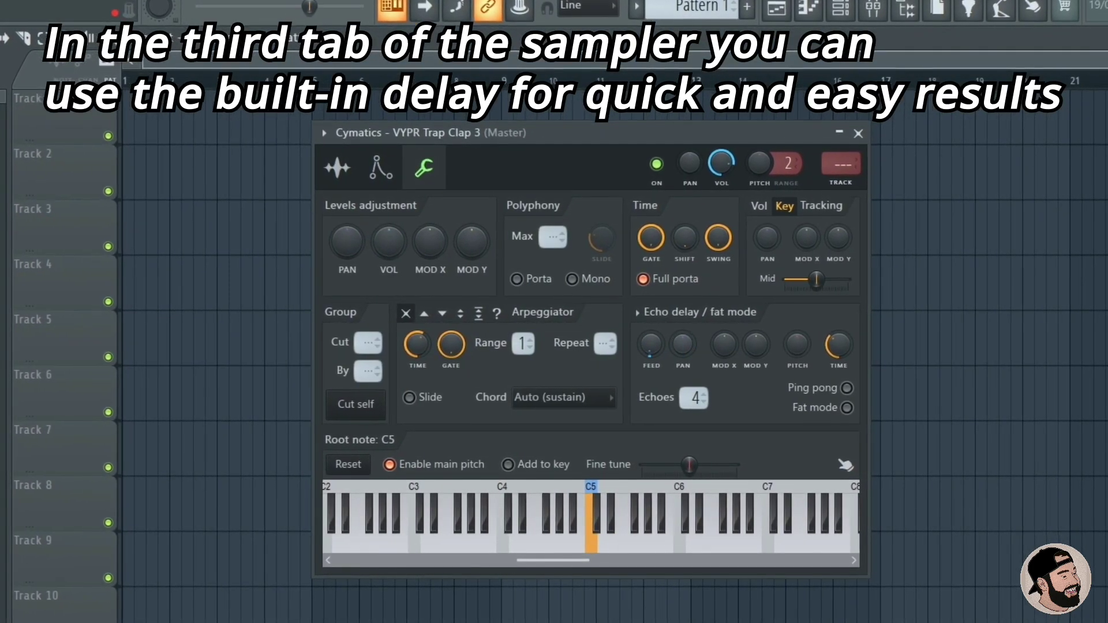
drag(693, 398, 694, 410)
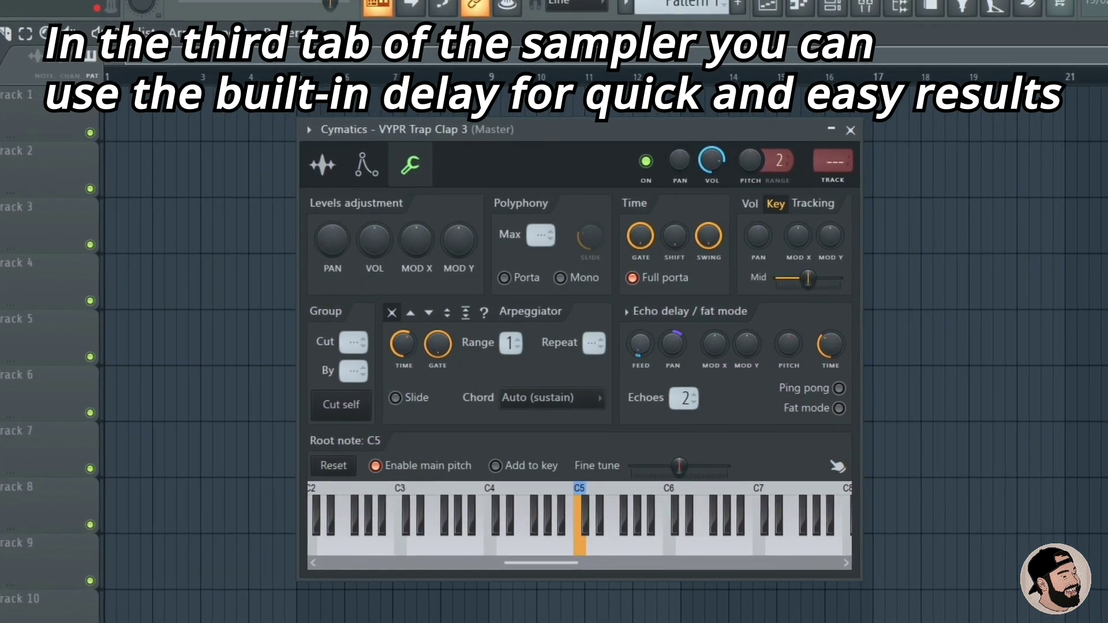
drag(716, 349, 715, 349)
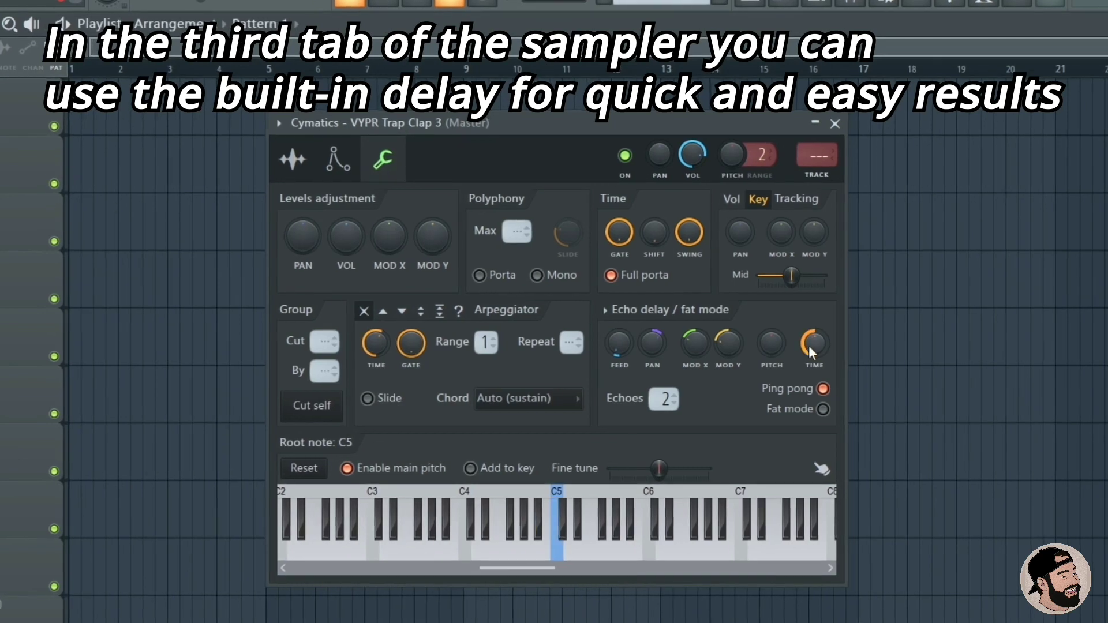
mouse_move(808, 345)
mouse_down()
mouse_move(809, 329)
mouse_move(808, 369)
mouse_move(805, 341)
mouse_up()
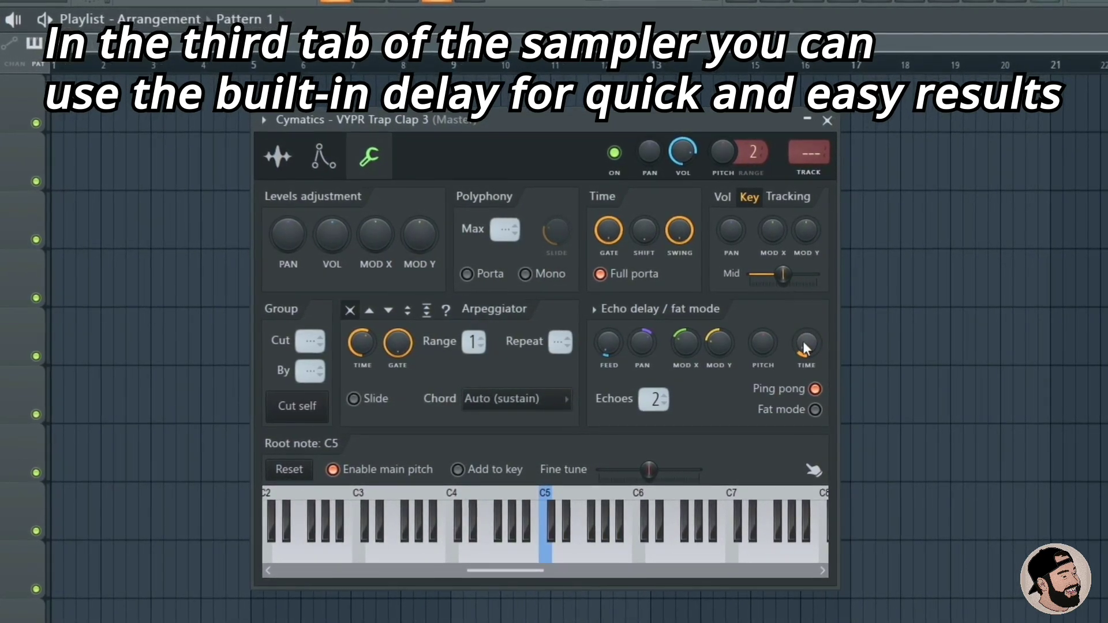
drag(651, 399, 651, 393)
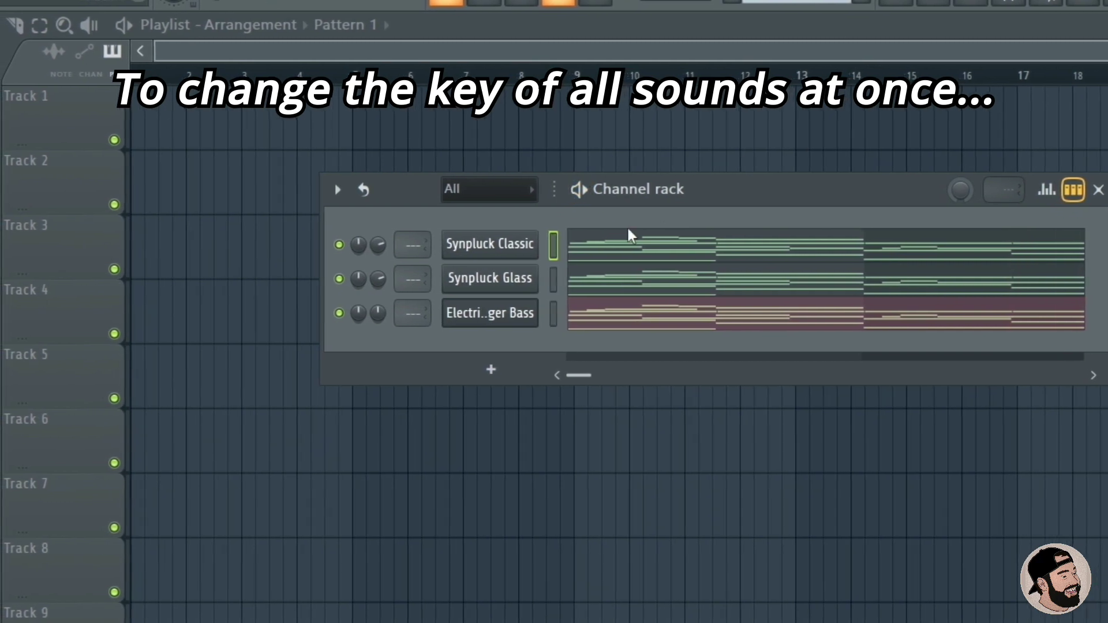
Step: Transpose all three selected instrument channels down 2 semitones and play the pattern
drag(549, 279, 547, 312)
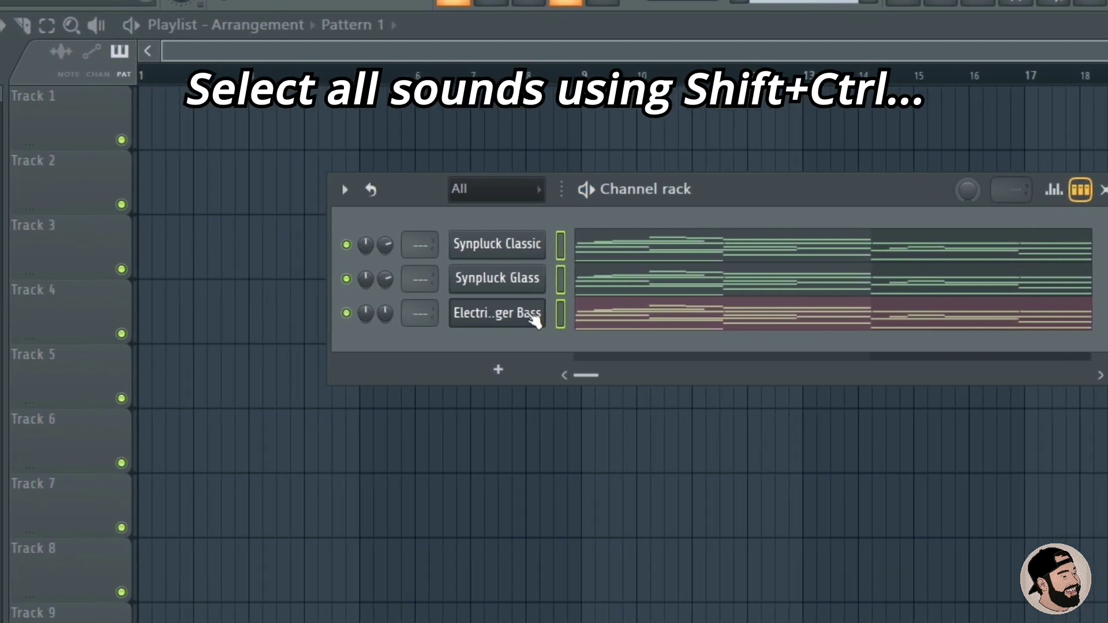
click(334, 193)
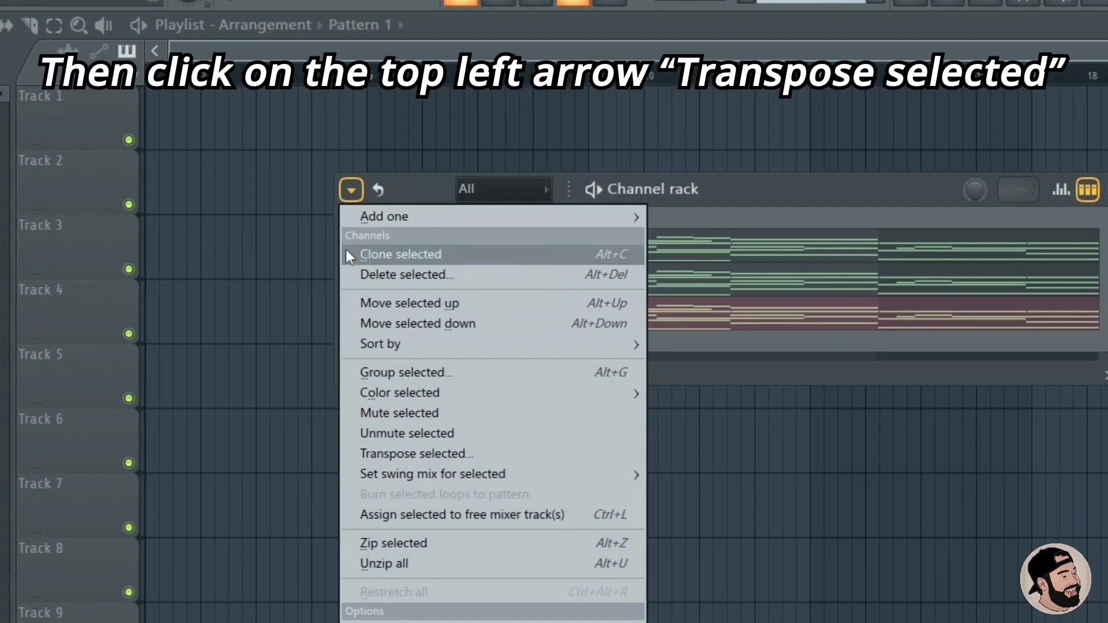
click(393, 454)
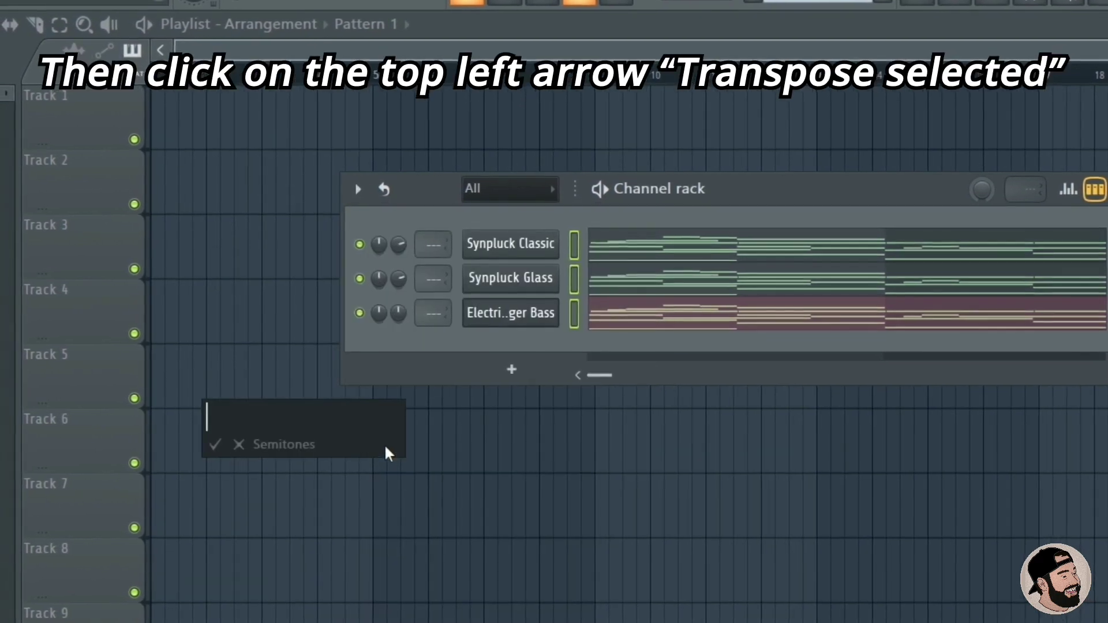
text(-2)
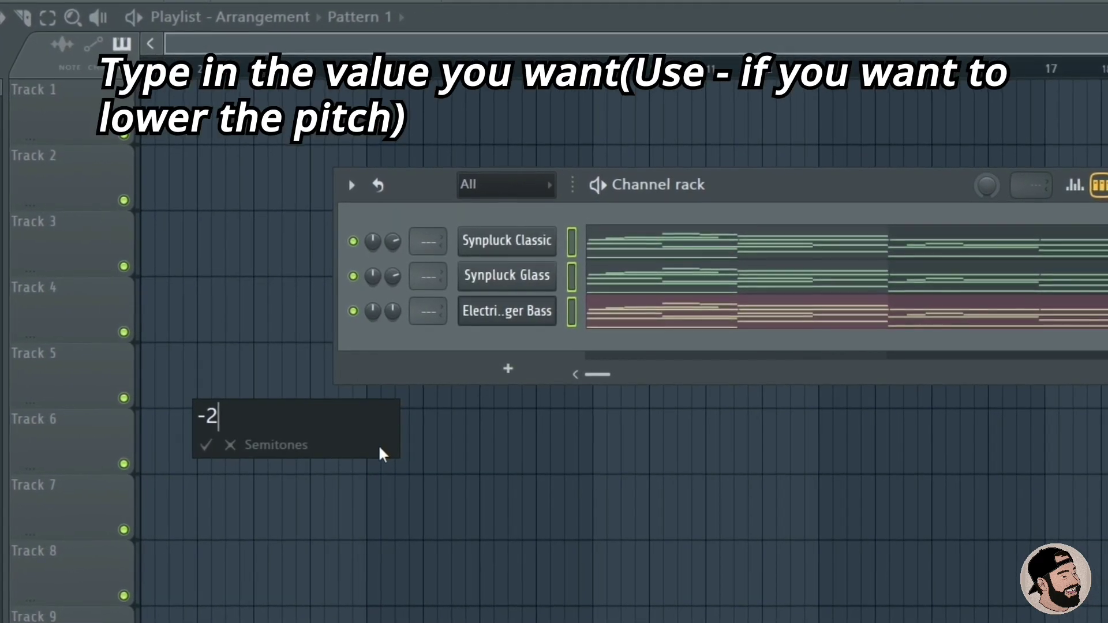
click(201, 445)
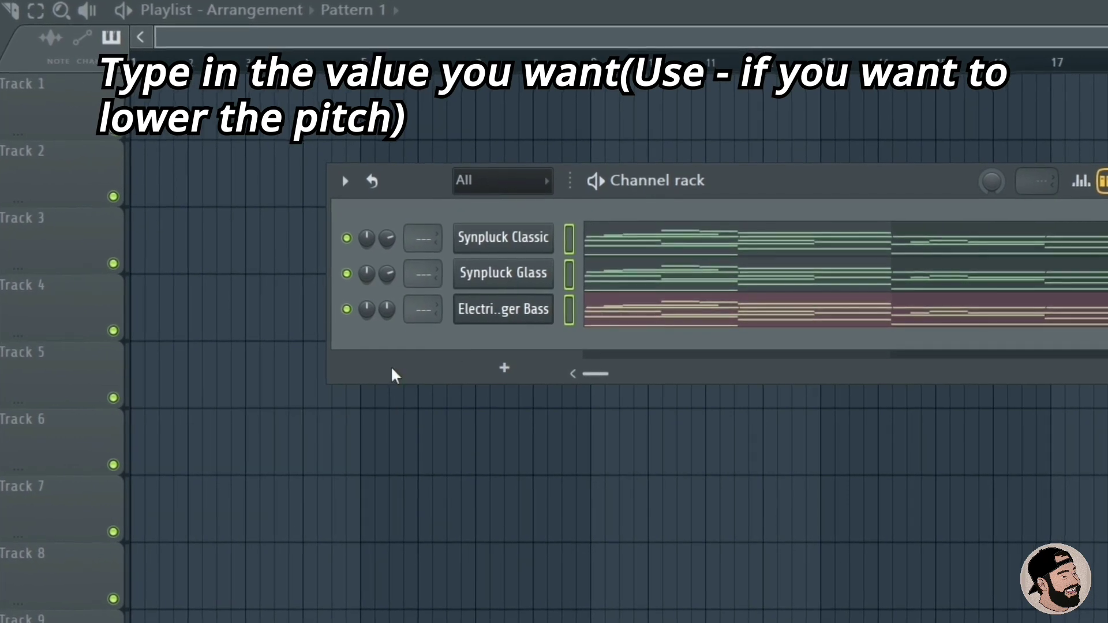
key(space)
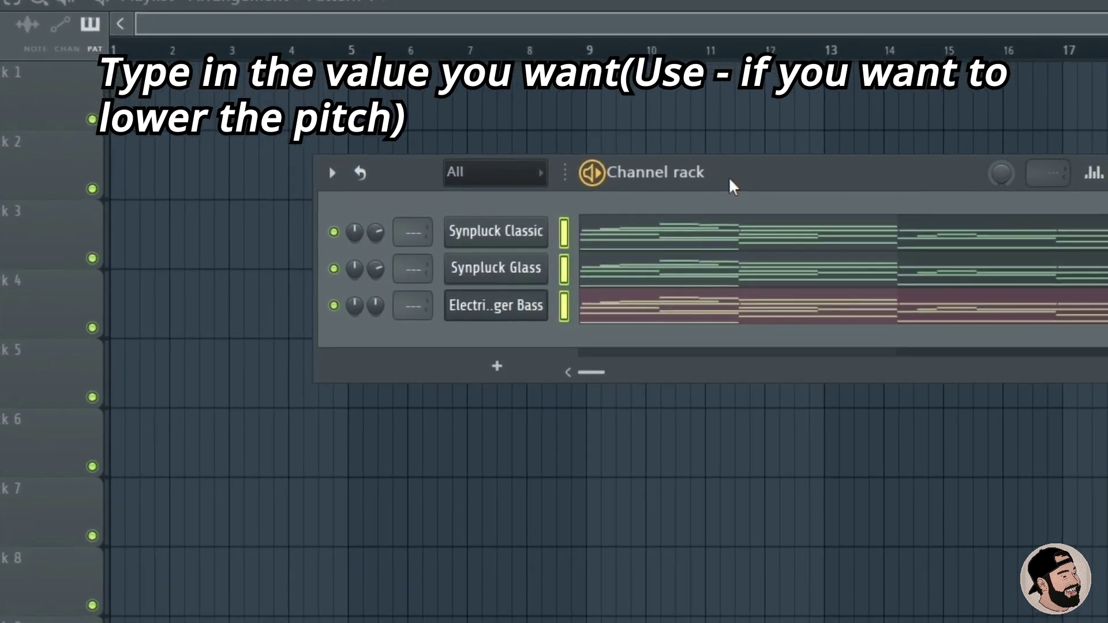
Step: Transpose the selected channels up 5 semitones and play them back
click(329, 170)
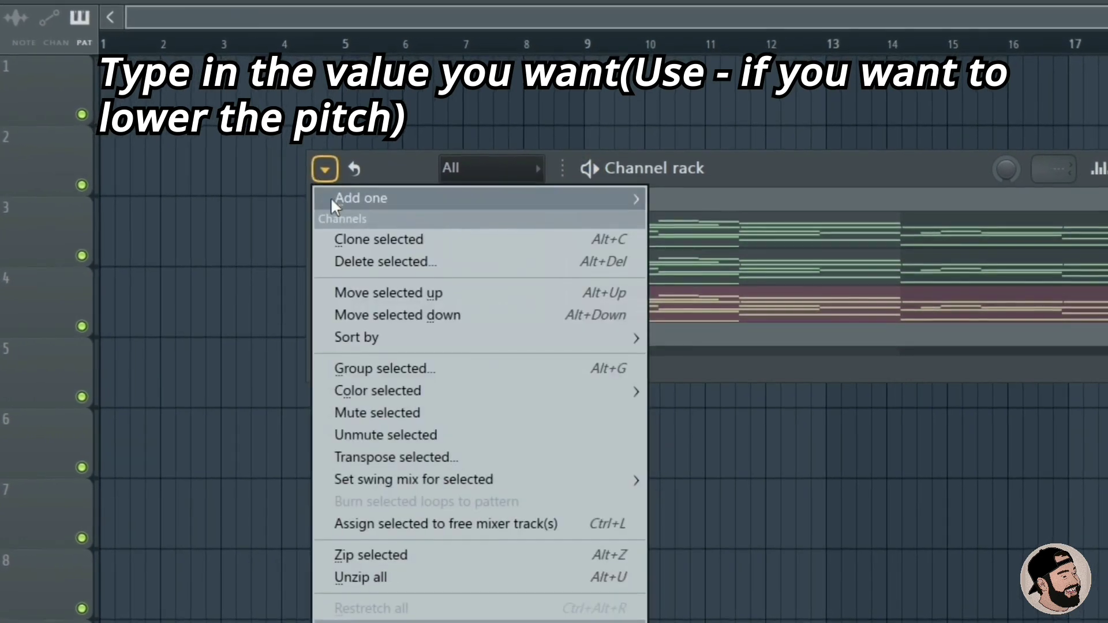
click(381, 460)
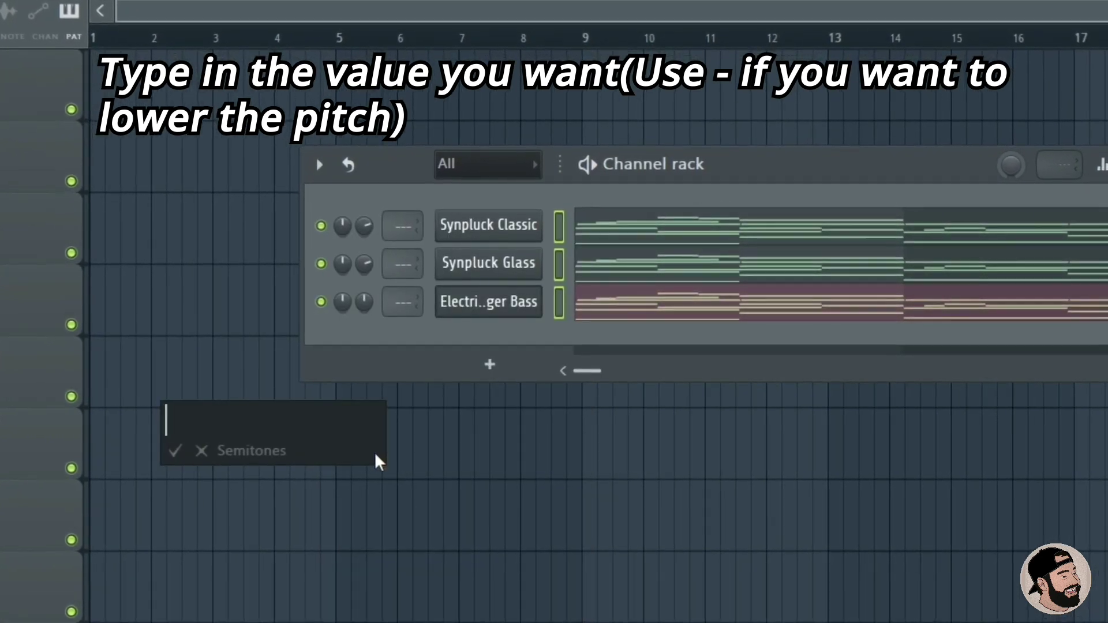
text(5)
key(Return)
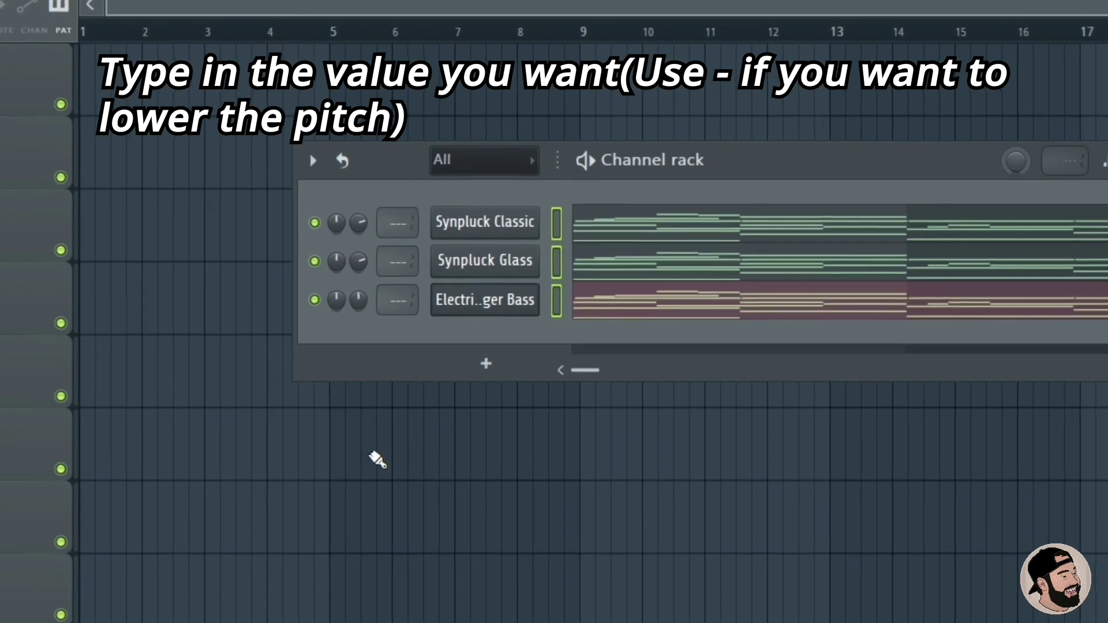
key(space)
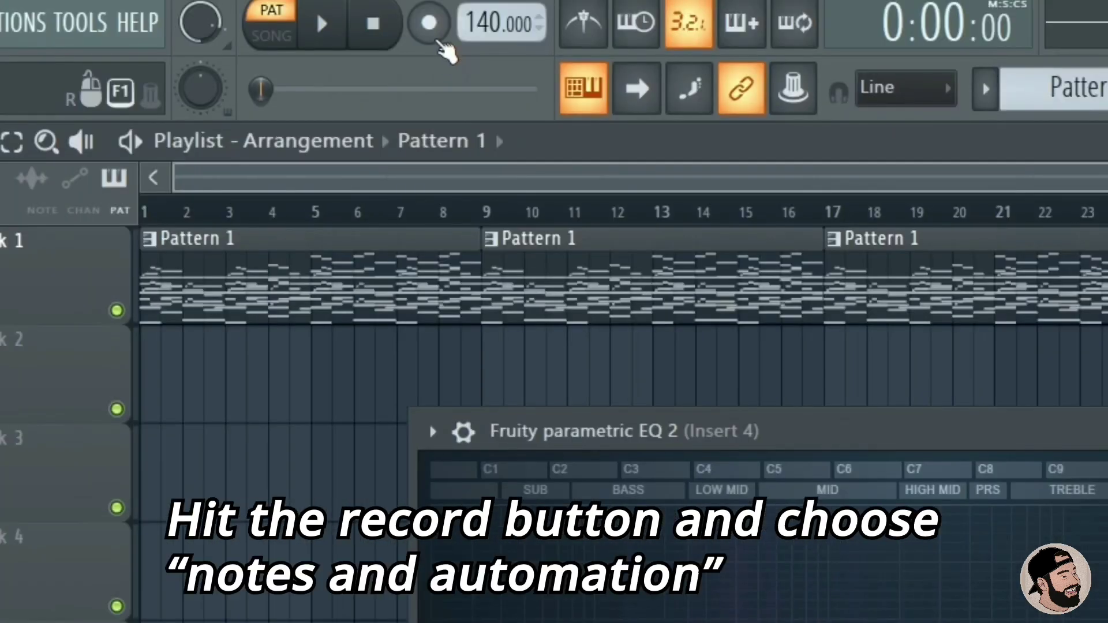
Step: Record notes and automation while sweeping EQ band 7's cutoff down to about 11332 Hz and back
click(431, 26)
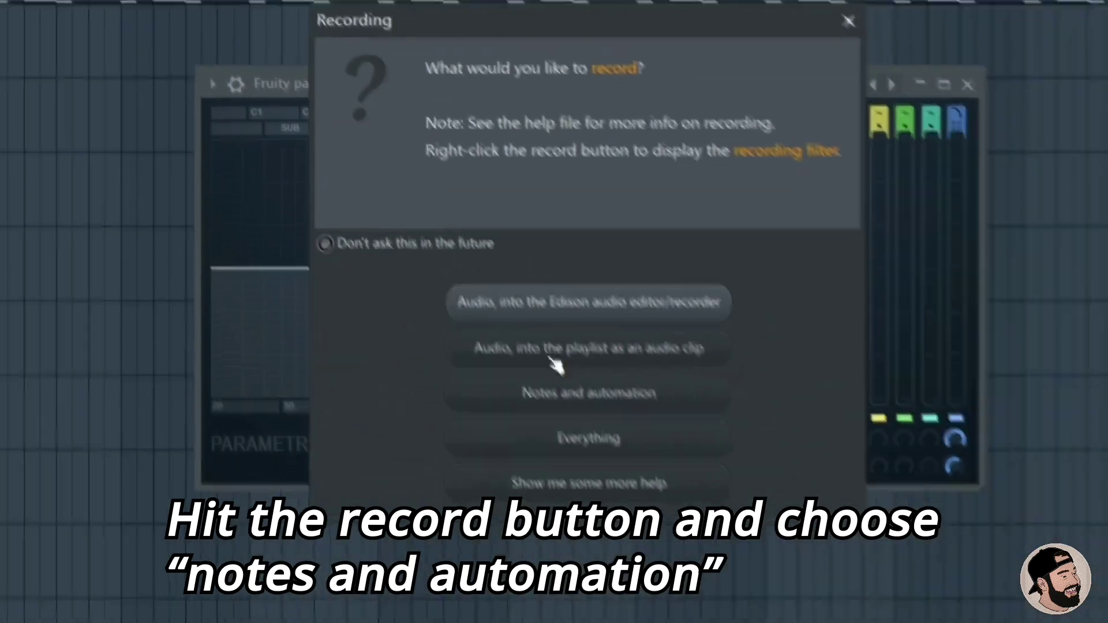
click(558, 393)
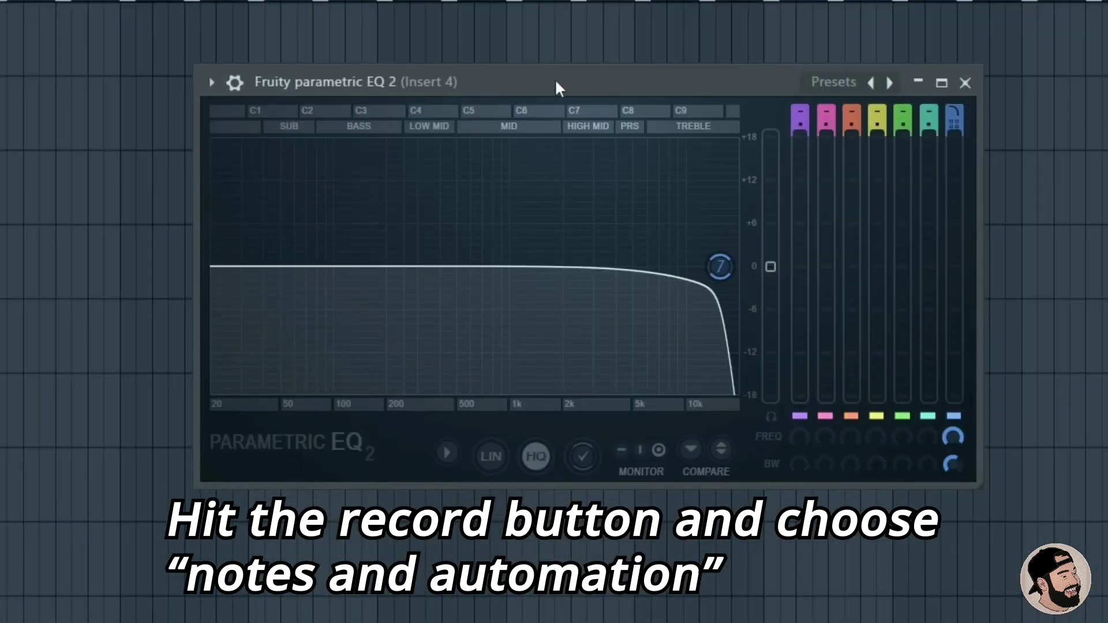
key(space)
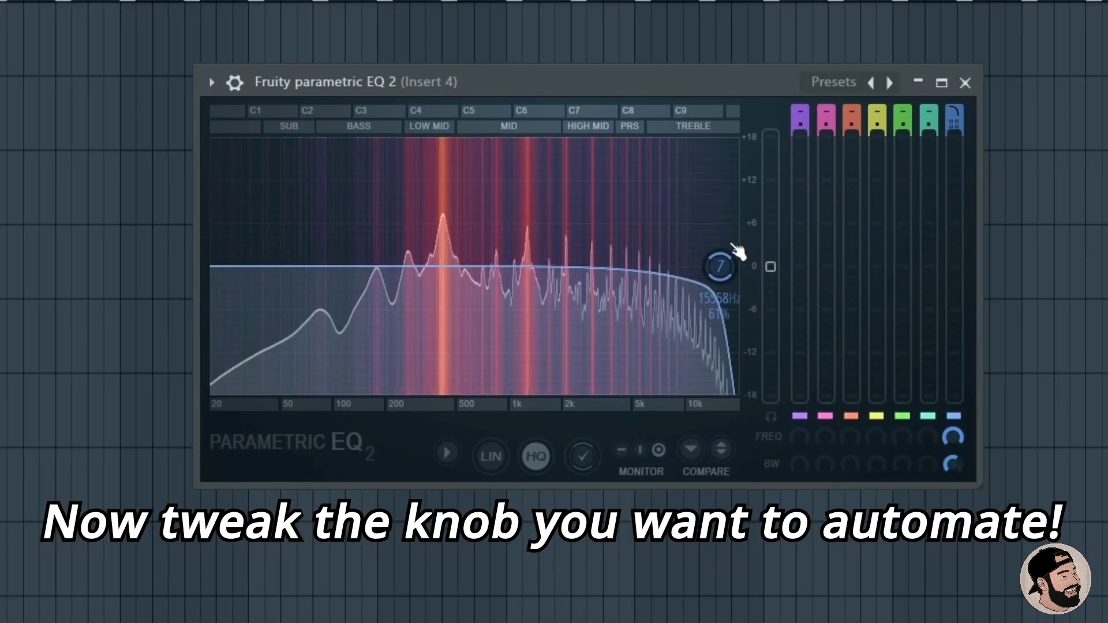
drag(722, 264, 523, 266)
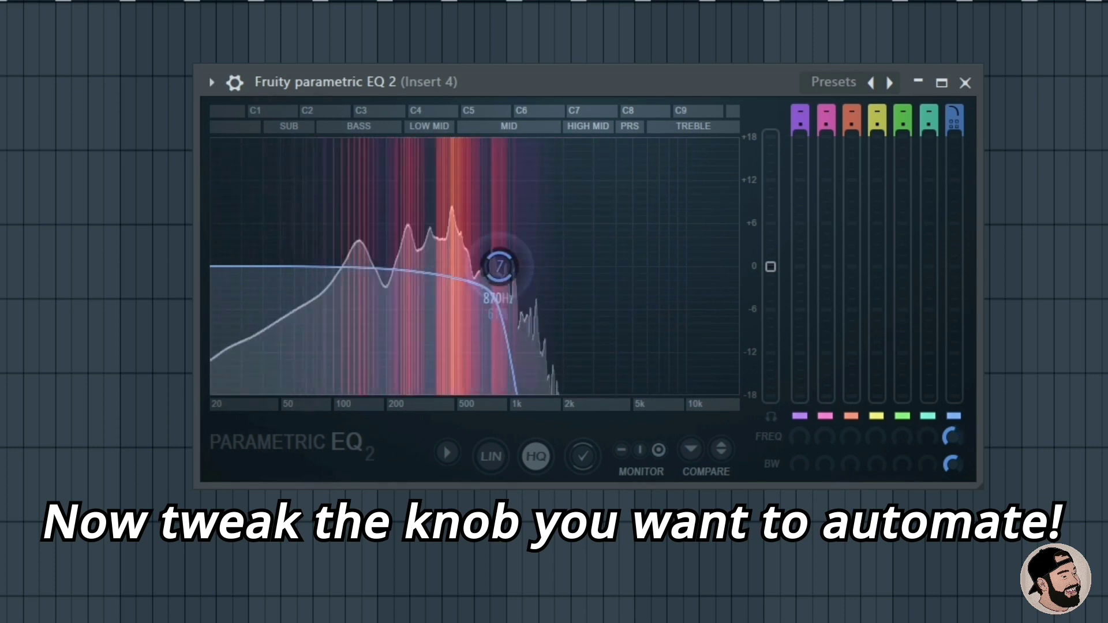
drag(527, 266, 503, 266)
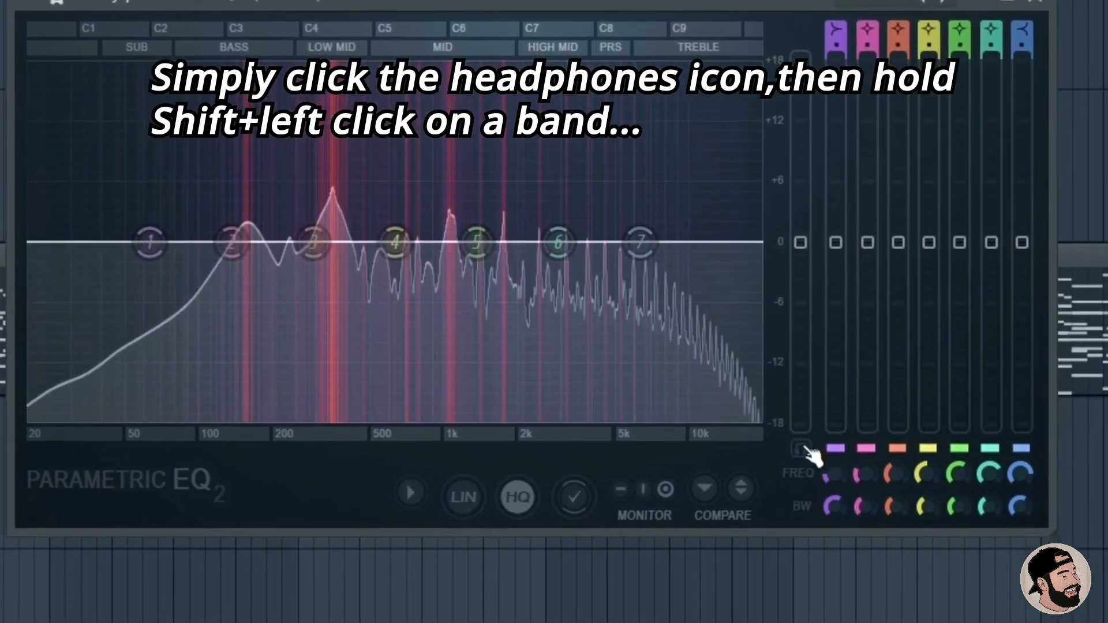
Step: Solo EQ band 5 and sweep it from around 487 Hz up to about 726 Hz
click(802, 450)
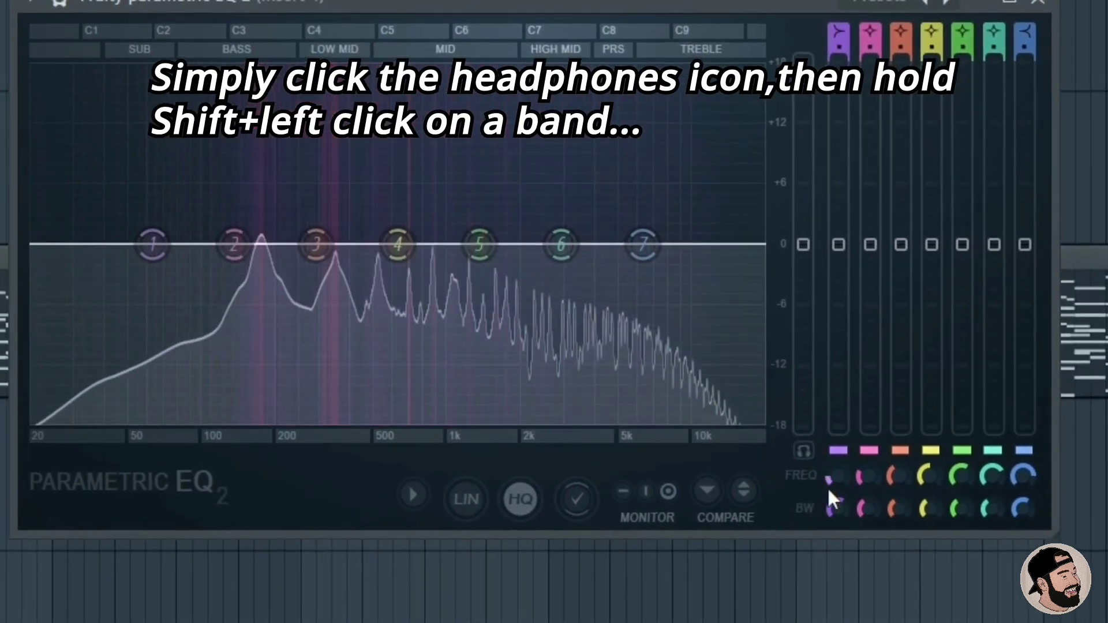
shift+click(476, 243)
drag(490, 252, 380, 253)
drag(346, 263, 598, 295)
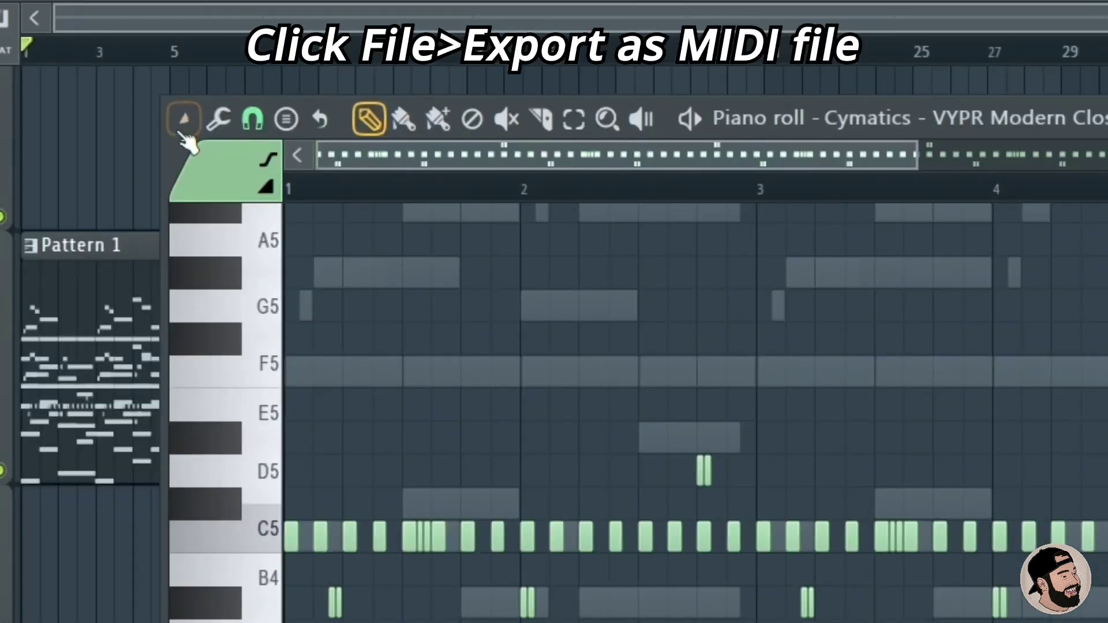
Step: Export the hihat pattern from the piano roll as a MIDI file
click(184, 119)
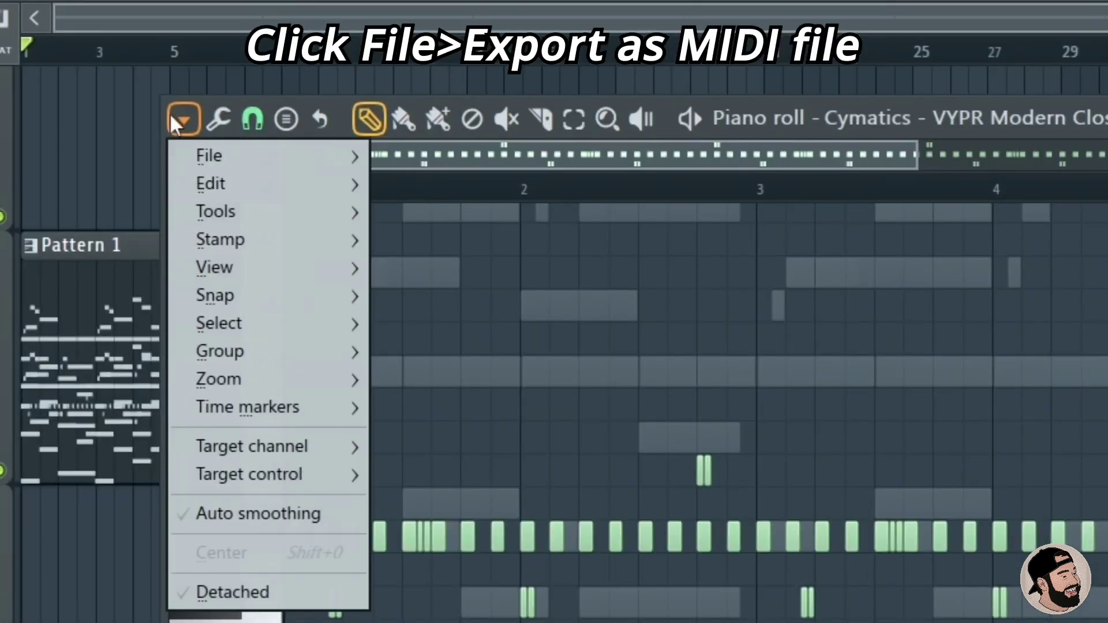
mouse_move(275, 153)
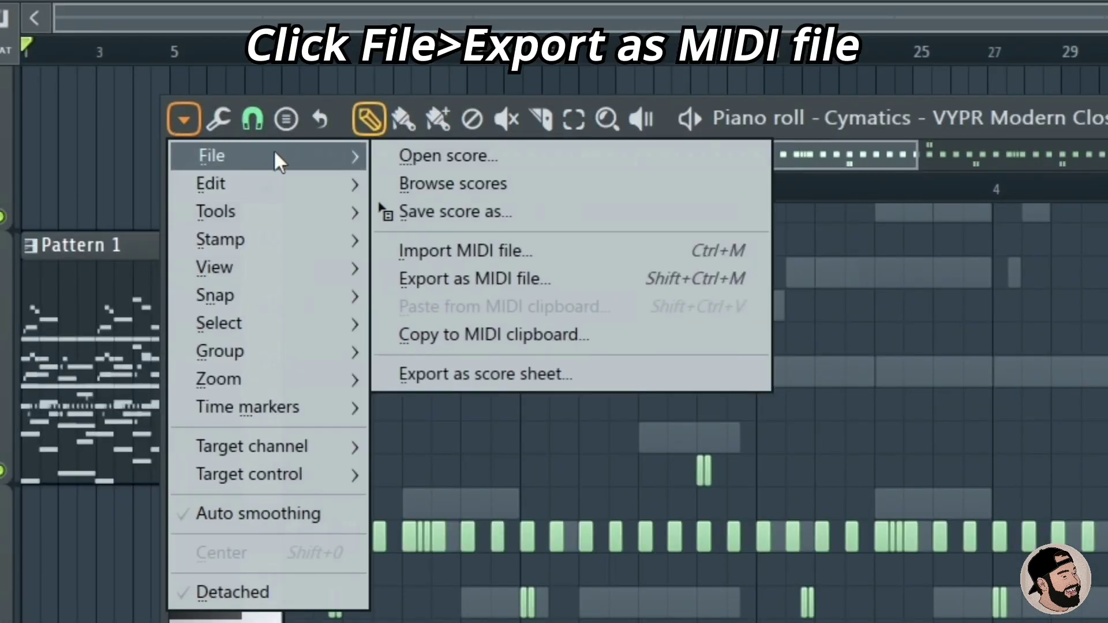
click(471, 279)
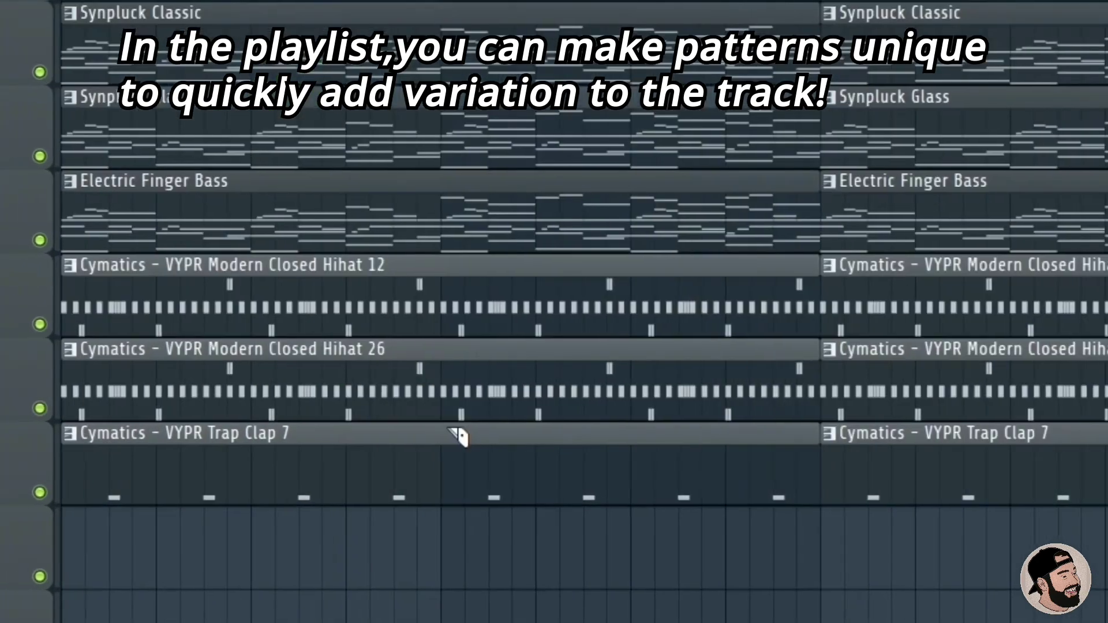
Step: Slice the Trap Clap 7 clip and make the second clip a unique pattern
key(c)
drag(349, 453, 349, 546)
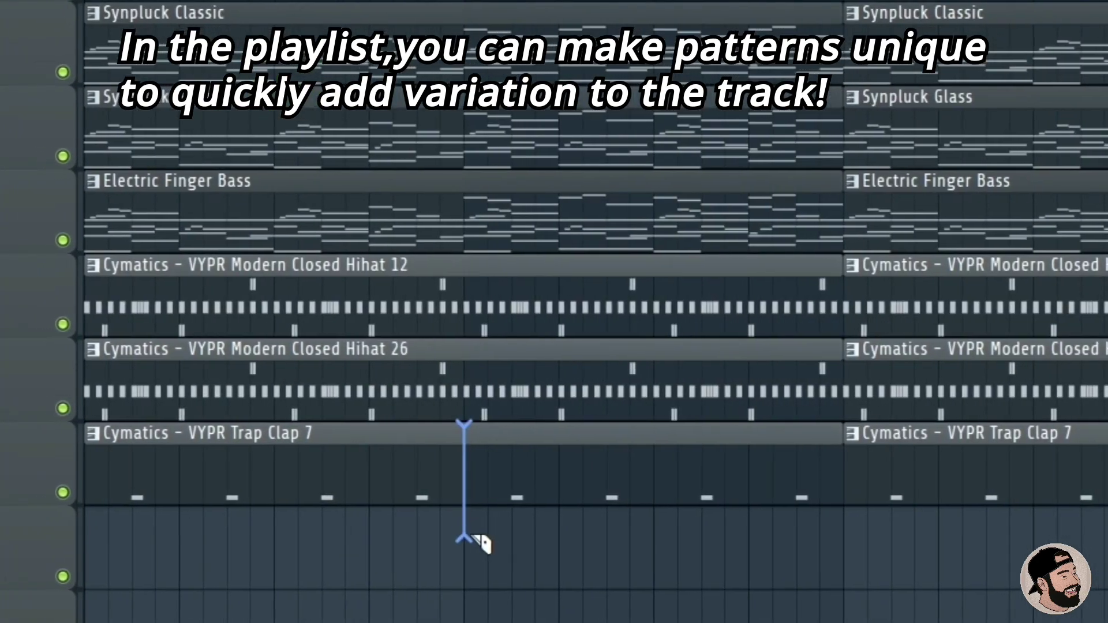
drag(482, 544, 495, 546)
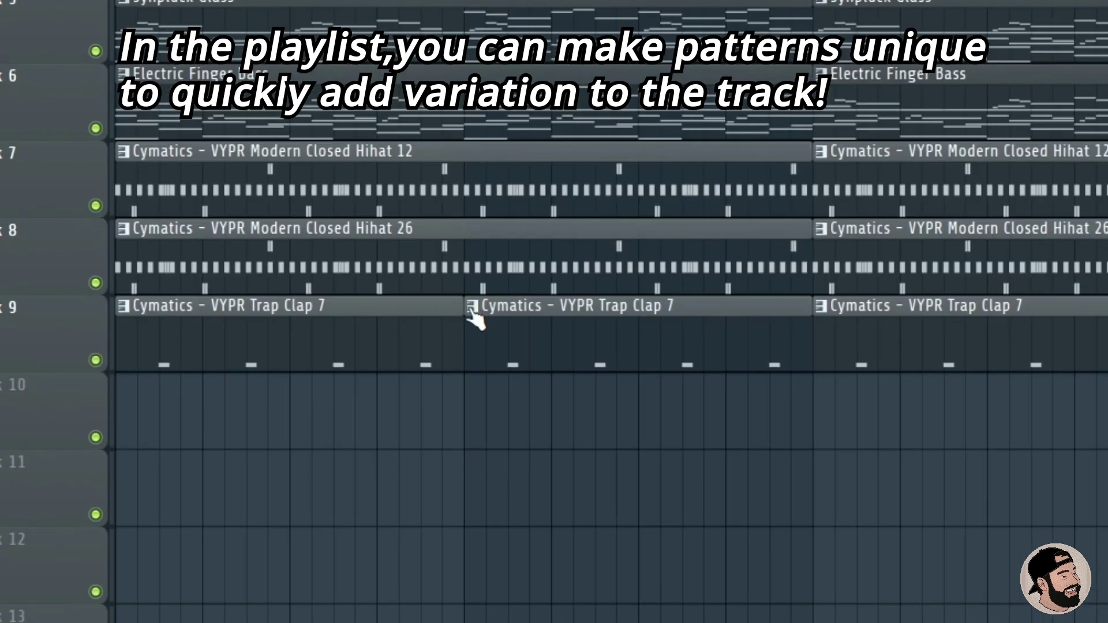
right_click(472, 314)
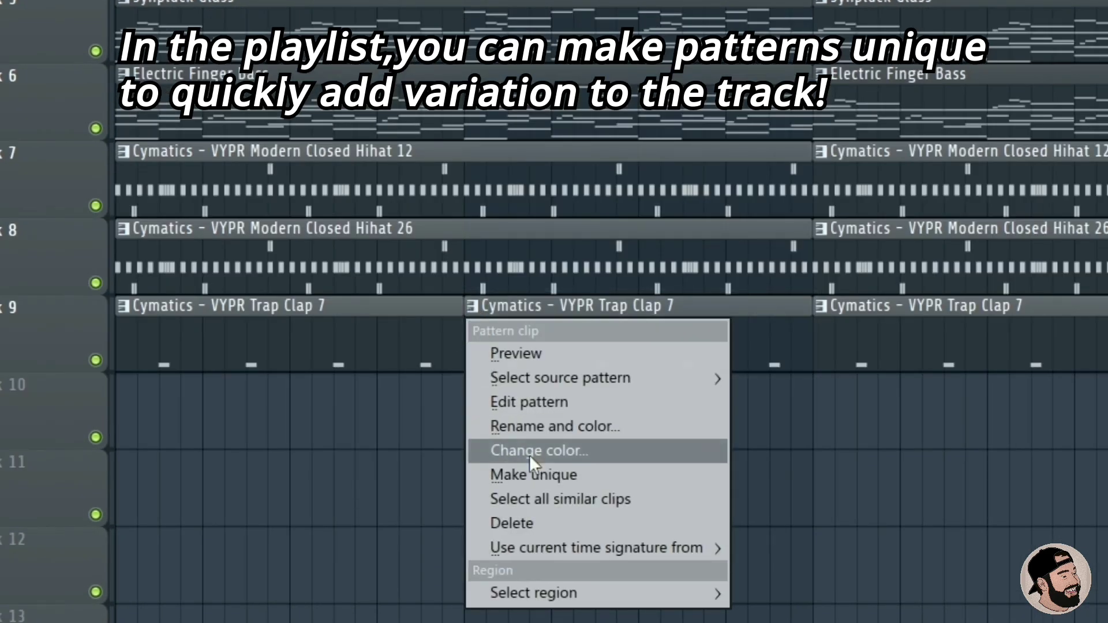
click(531, 481)
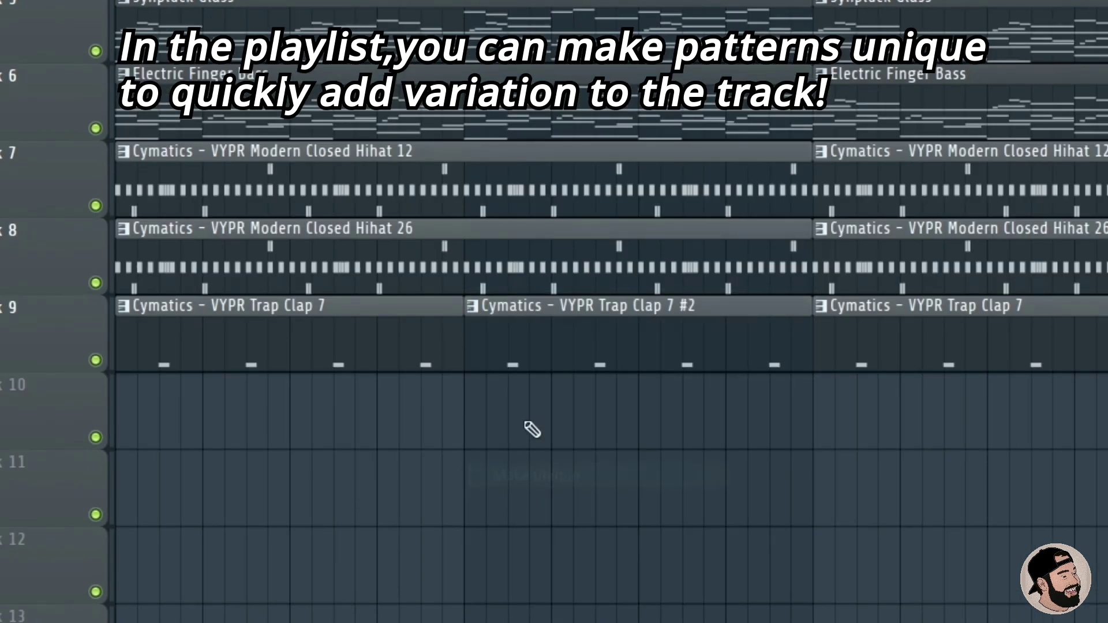
Step: Add four C#5 clap notes to Trap Clap 7 #2 and shift the clips along track 9
double_click(497, 361)
scroll(49, 28, up, 3)
key(space)
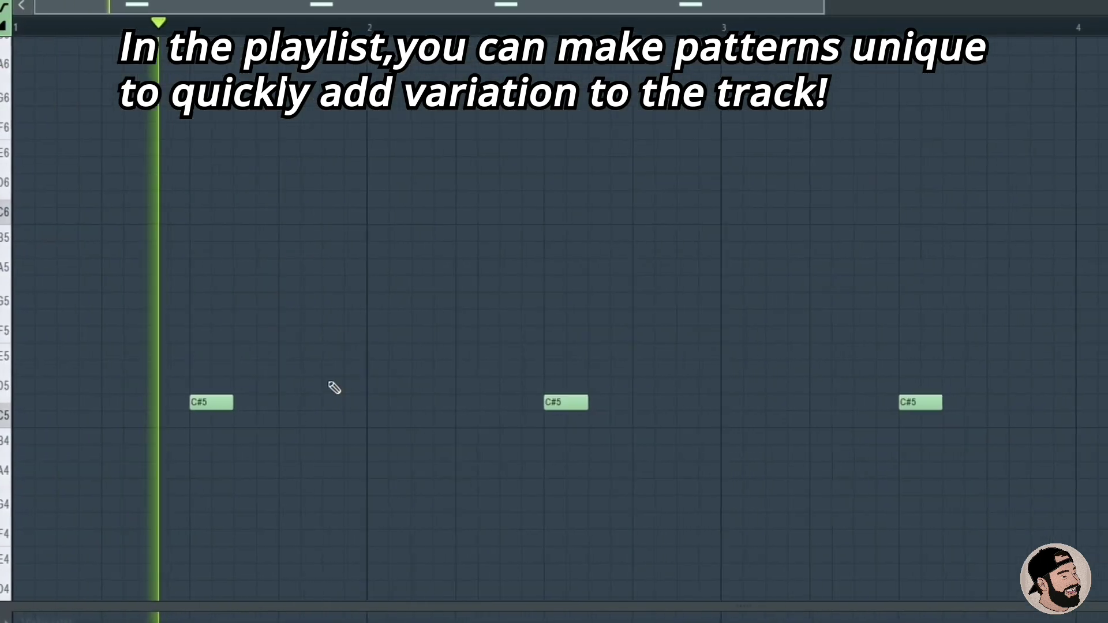
click(411, 404)
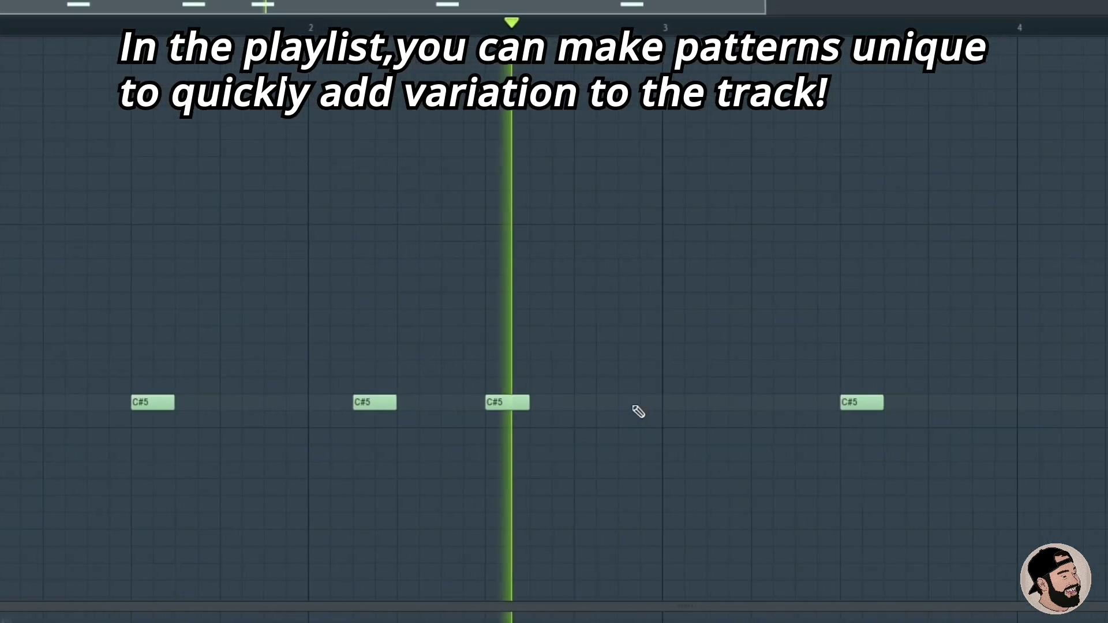
click(677, 404)
click(718, 404)
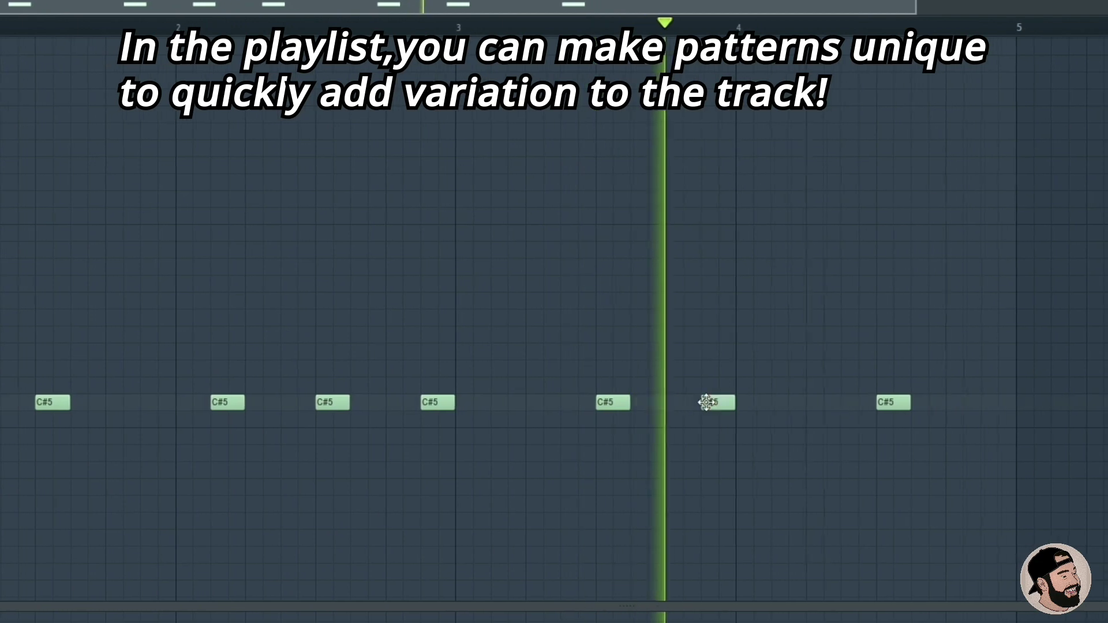
click(964, 404)
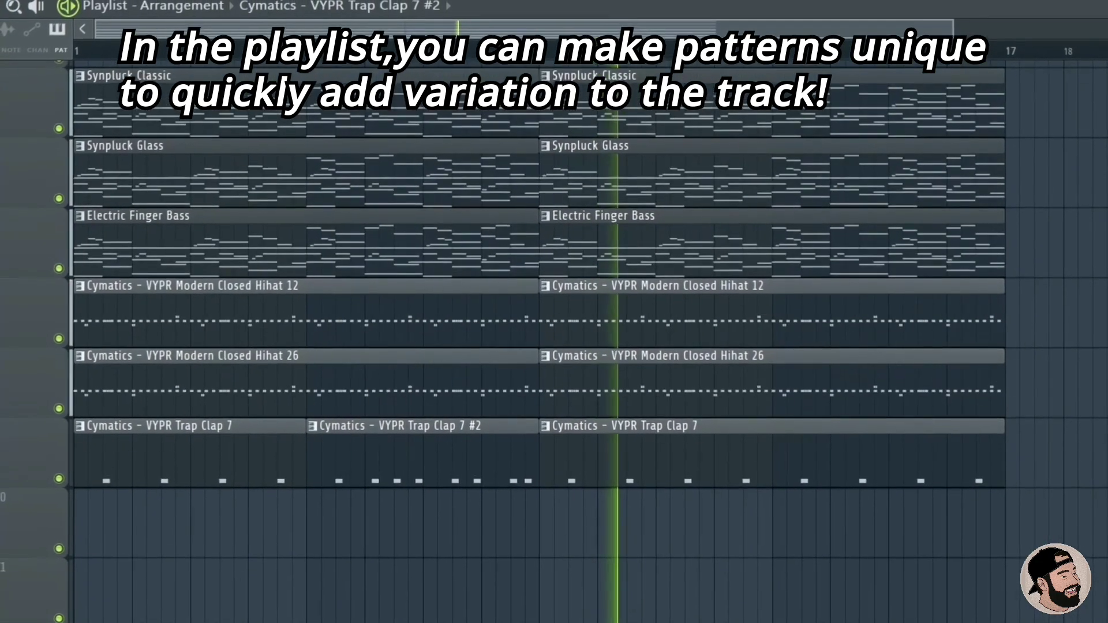
drag(592, 457, 621, 499)
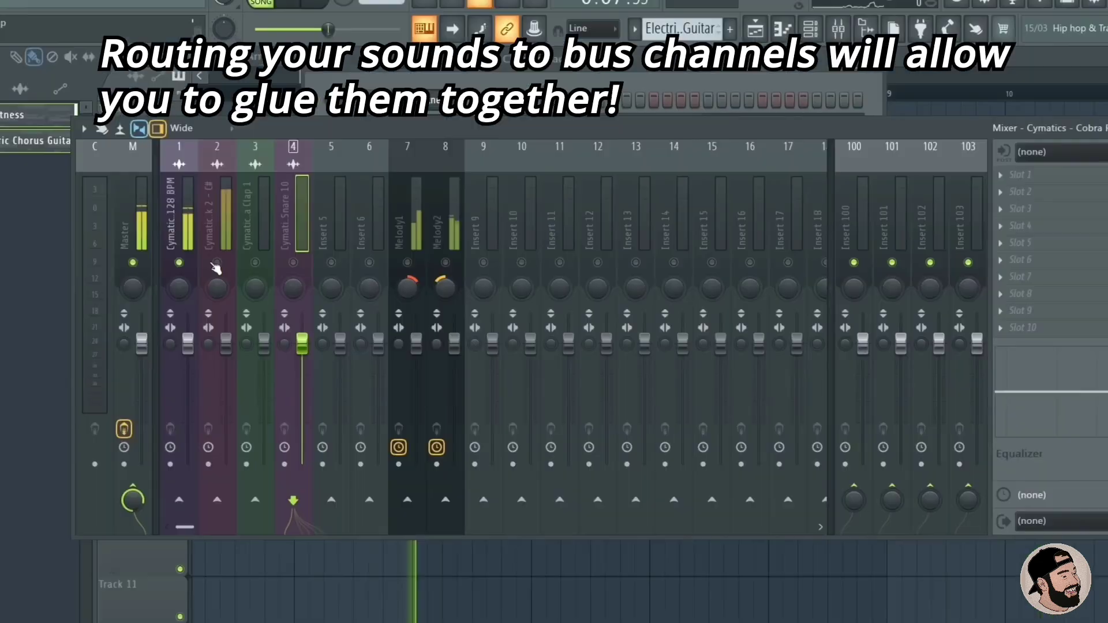
Step: Route drum mixer tracks 1–4 only to insert 12
click(255, 228)
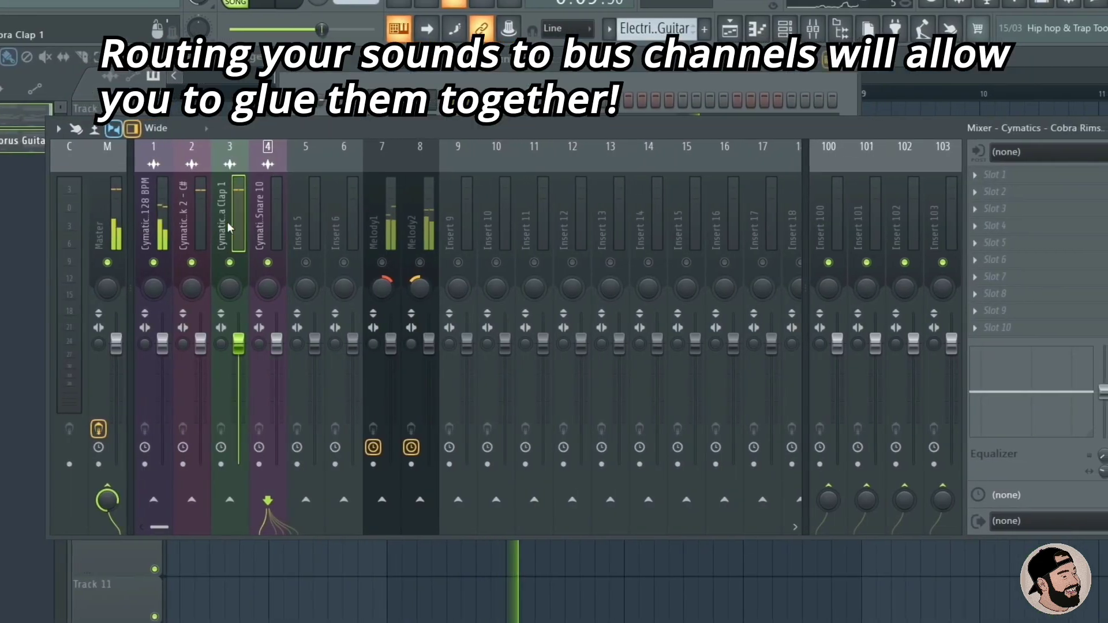
ctrl+click(146, 215)
ctrl+click(183, 215)
ctrl+click(260, 216)
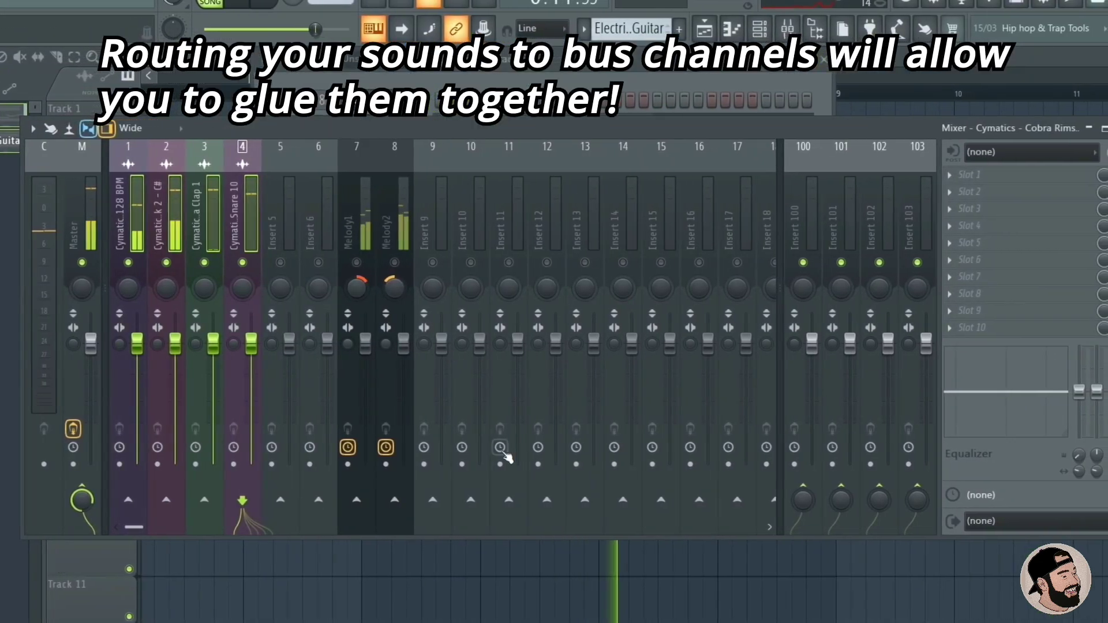
right_click(547, 499)
click(602, 518)
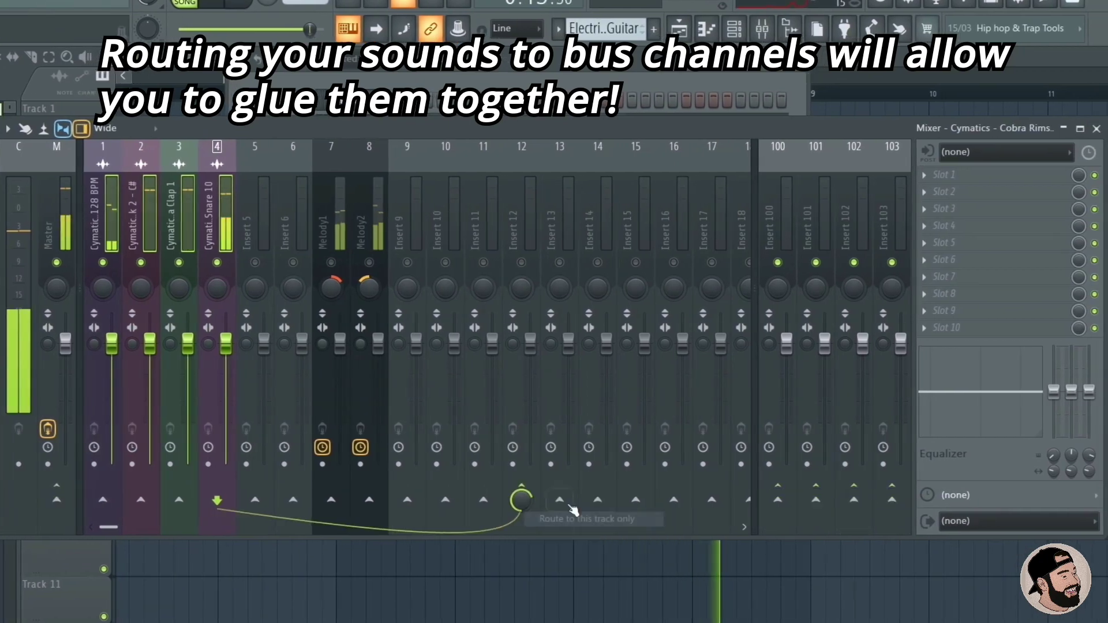
Step: Rename insert 12 to 'DRUMS'
click(522, 243)
right_click(534, 145)
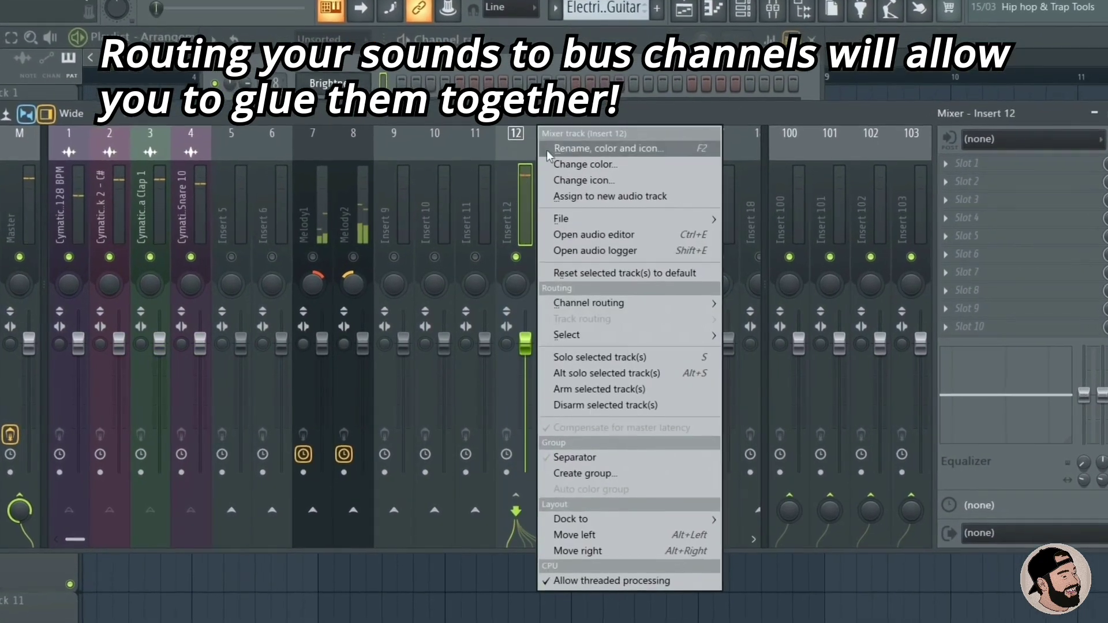
click(547, 151)
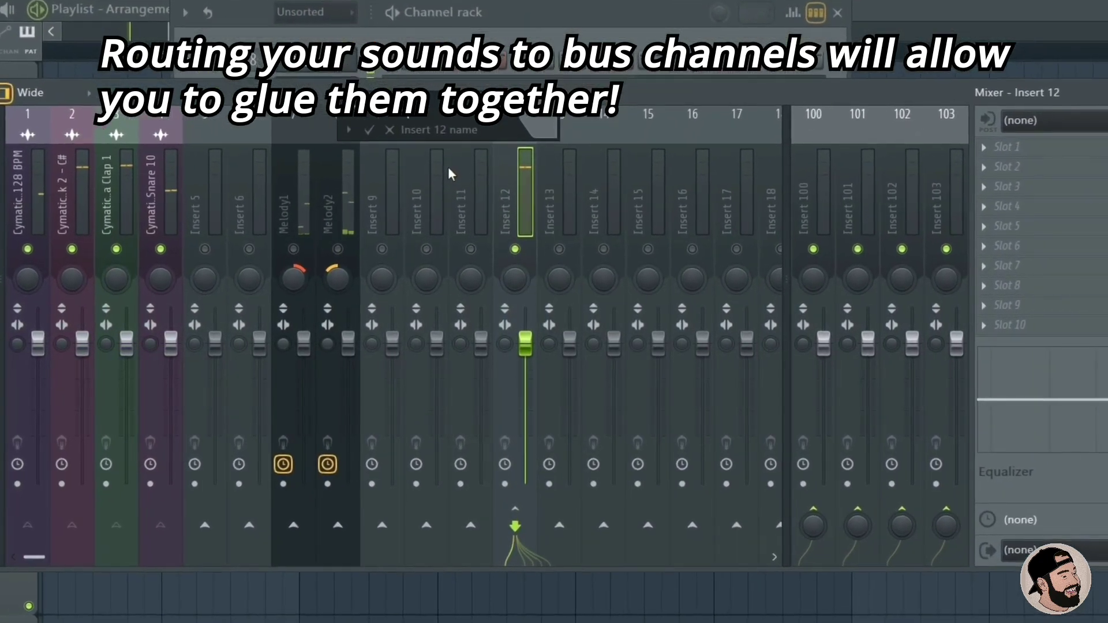
text(DRUMS)
key(Return)
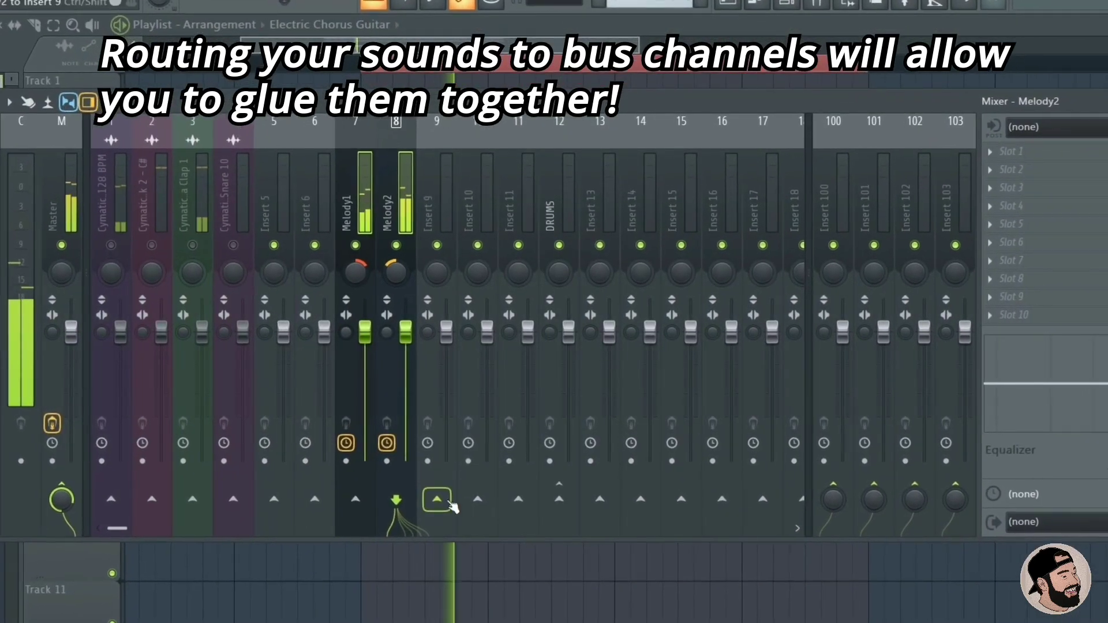
Step: Route the melody tracks only to insert 10
right_click(479, 504)
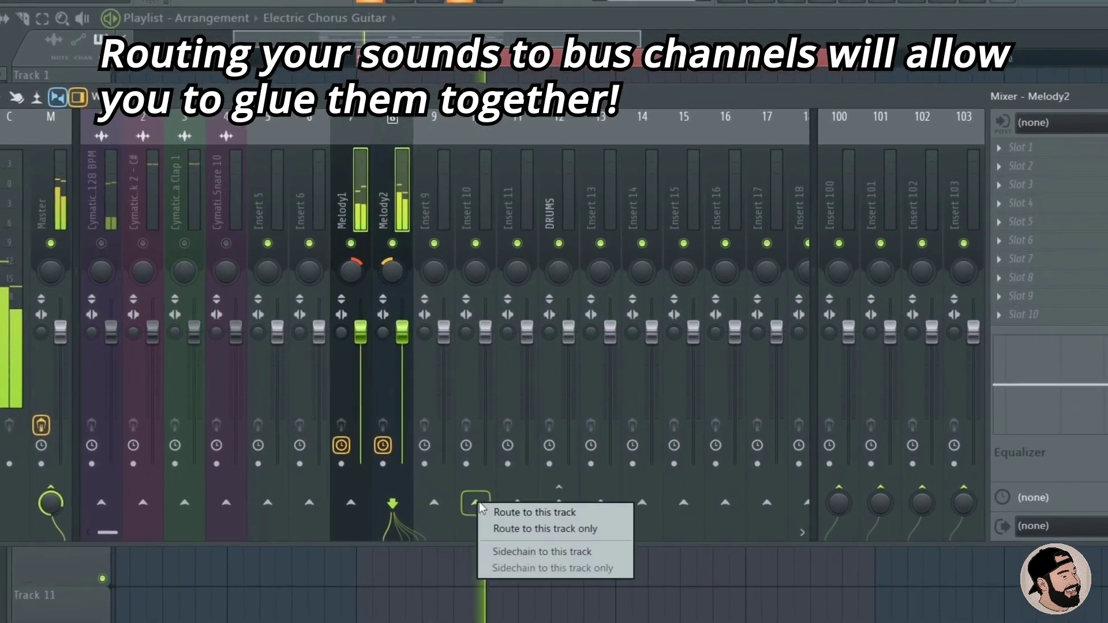
click(506, 529)
right_click(490, 115)
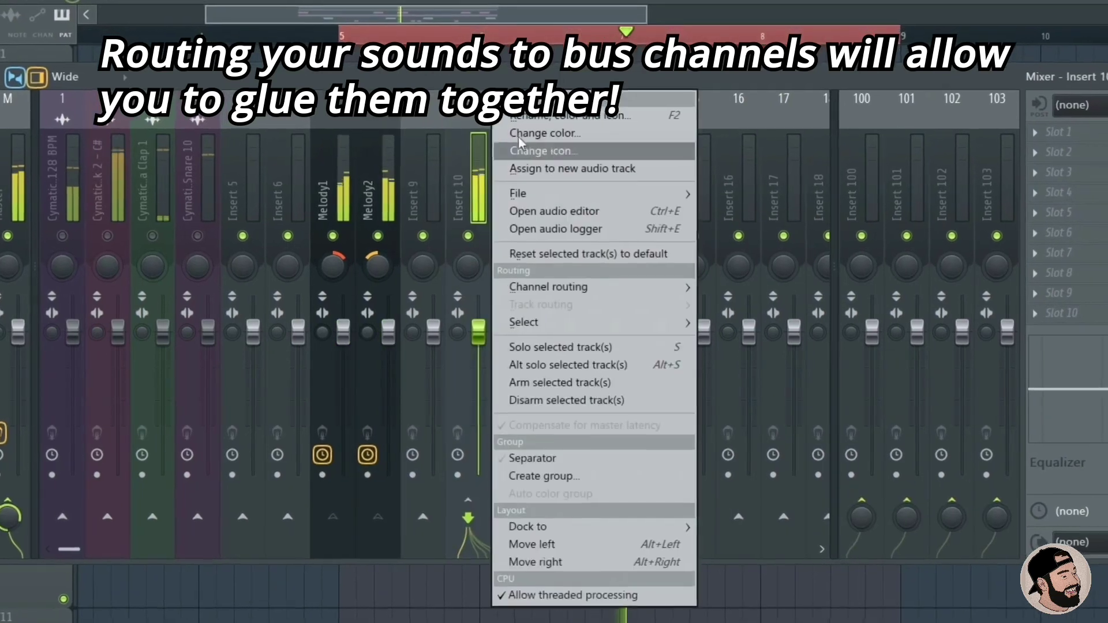
key(Escape)
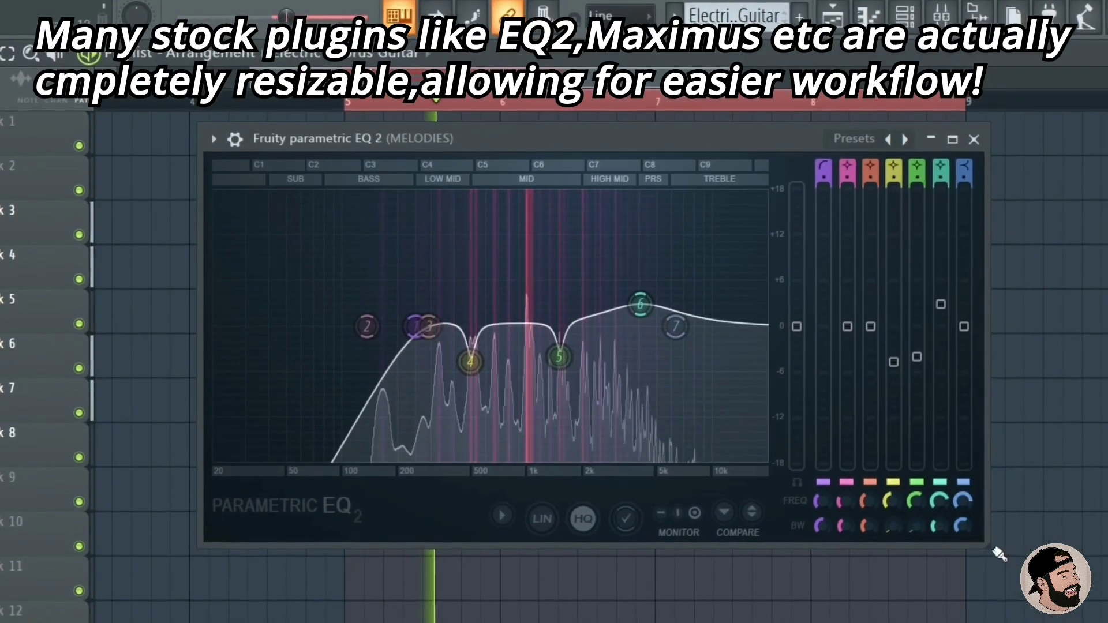
Step: Resize the MELODIES Parametric EQ 2 window so it stretches wider across the playlist
drag(995, 551, 997, 440)
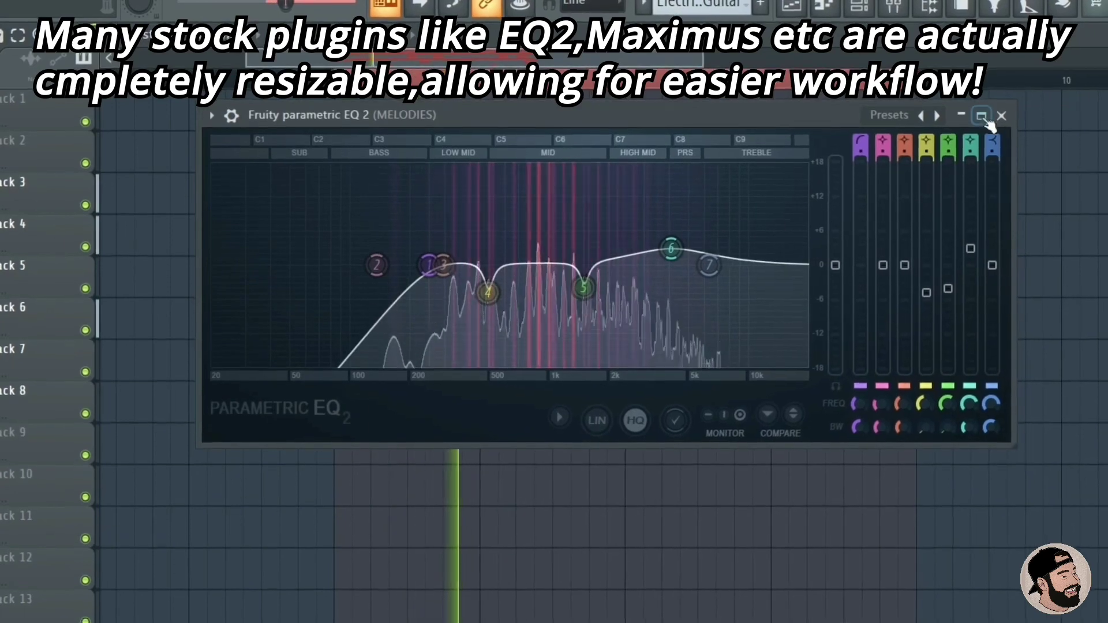
click(982, 117)
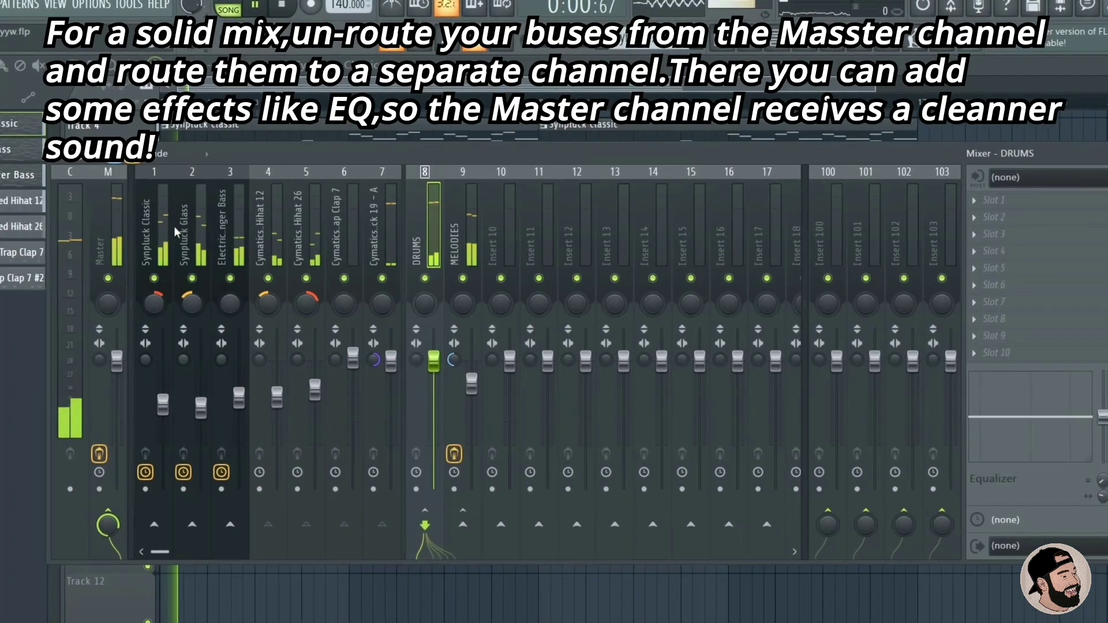
Step: Route the DRUMS and MELODIES buses only to mixer insert 12
click(156, 230)
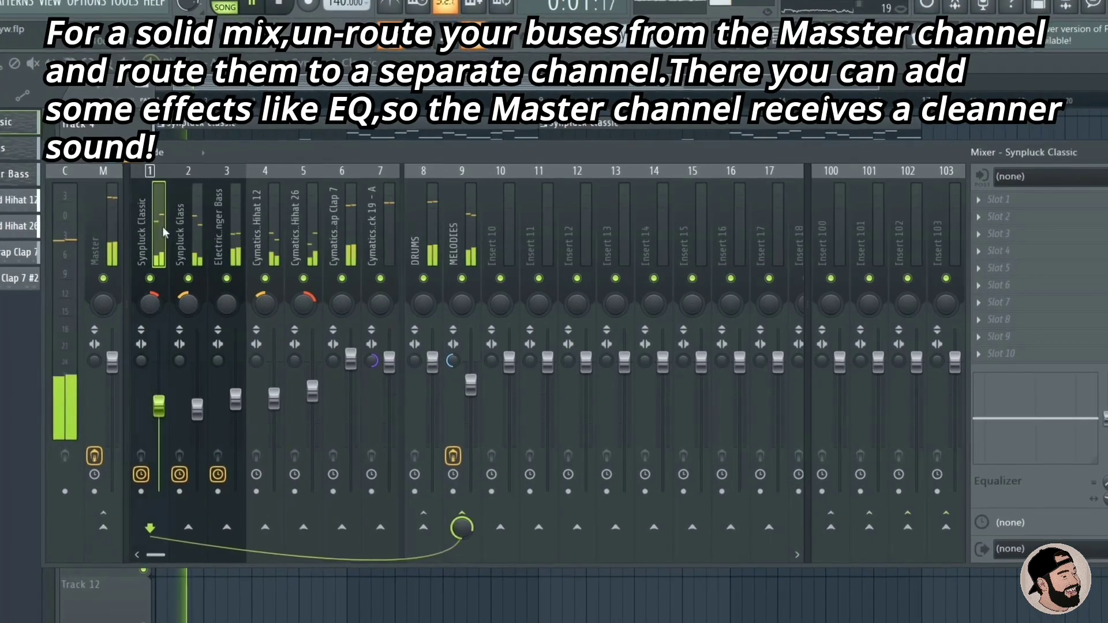
click(352, 245)
click(419, 242)
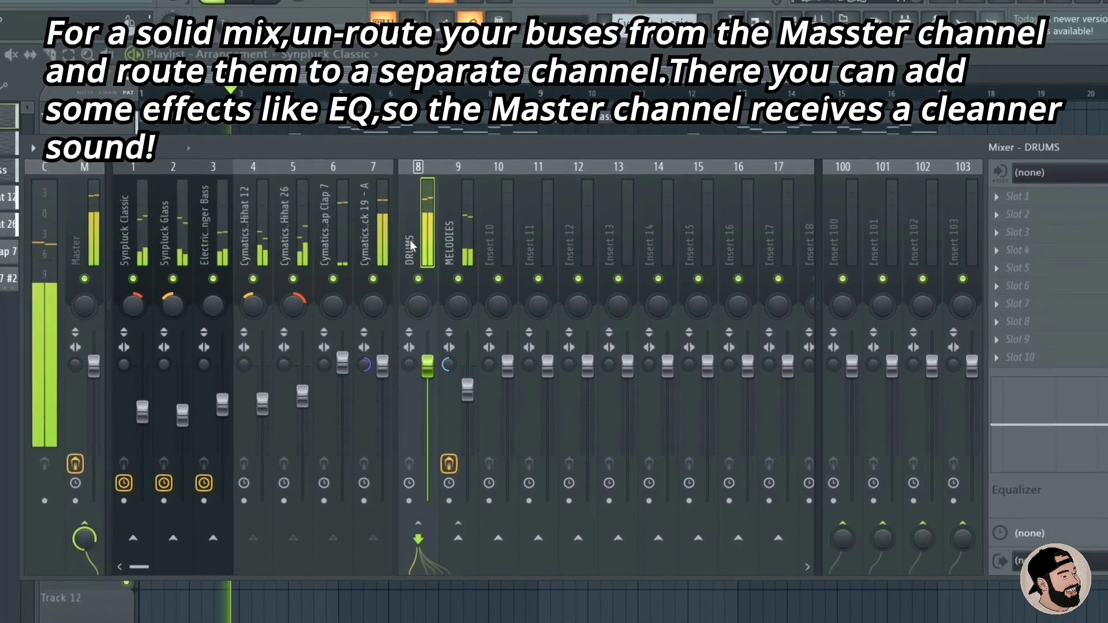
click(454, 242)
ctrl+click(430, 242)
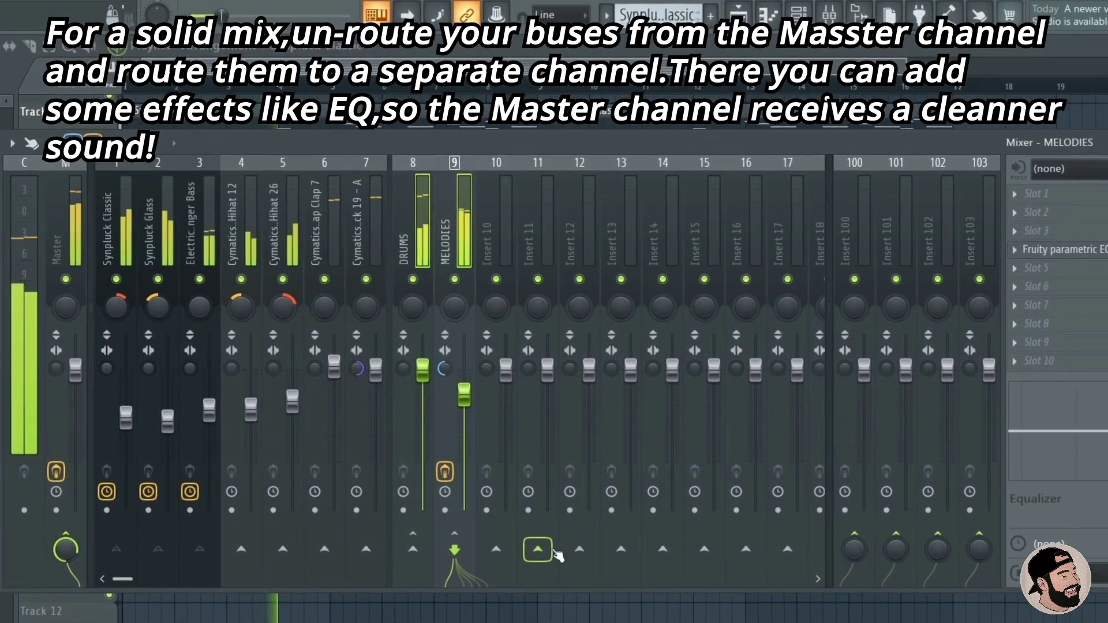
right_click(577, 542)
click(619, 579)
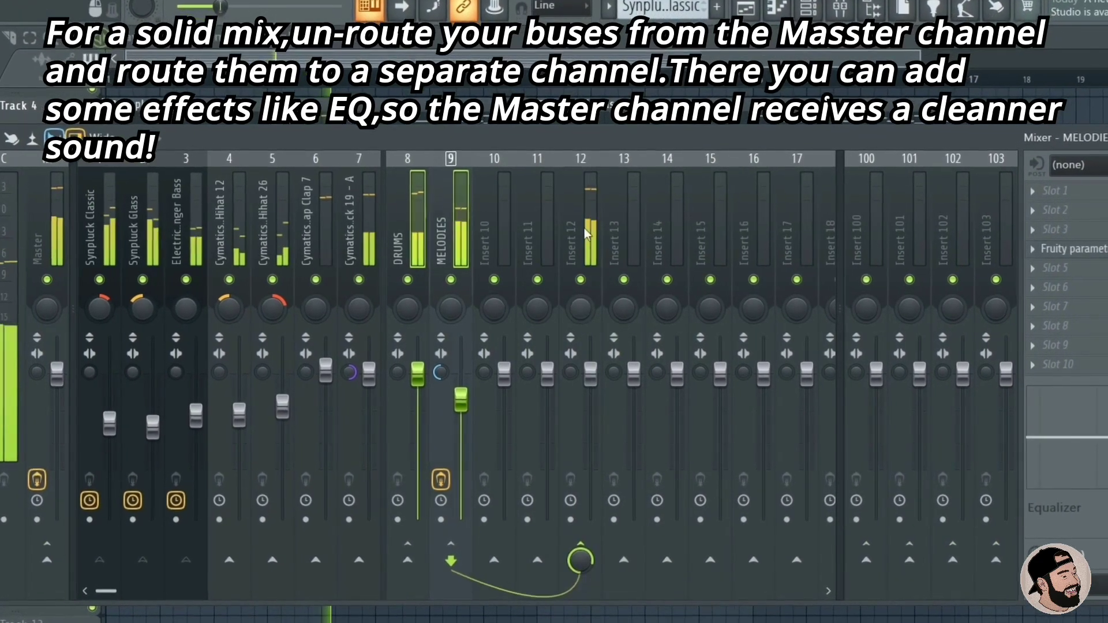
Step: Rename insert 12 to 'pre-master' and move its EQ band 3 to about 452 Hz
click(586, 234)
right_click(586, 203)
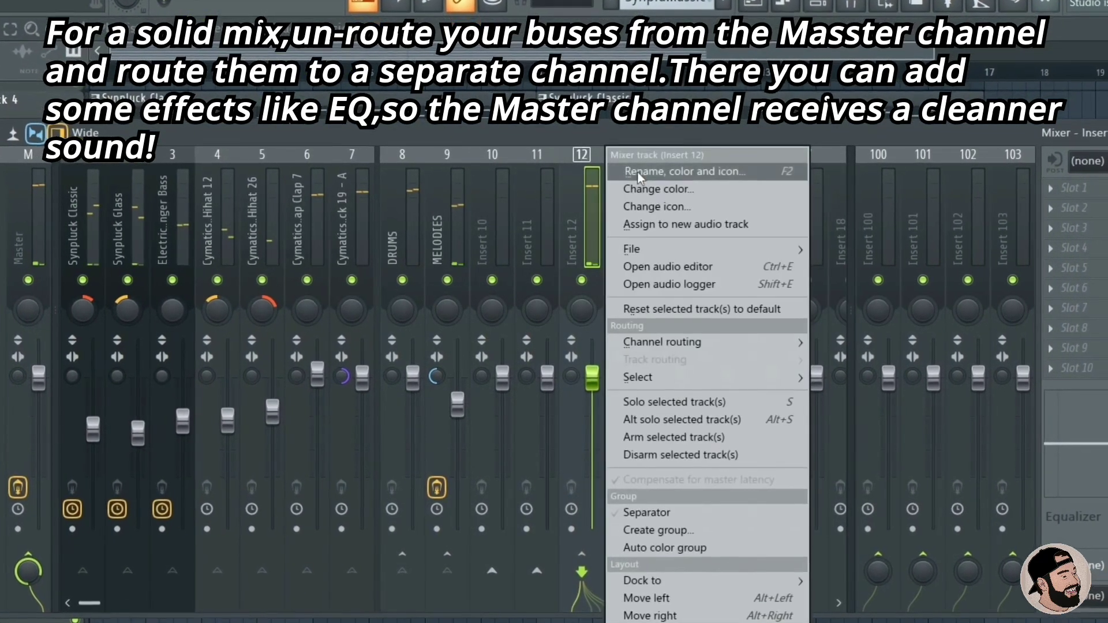
click(637, 164)
text(pre-maste)
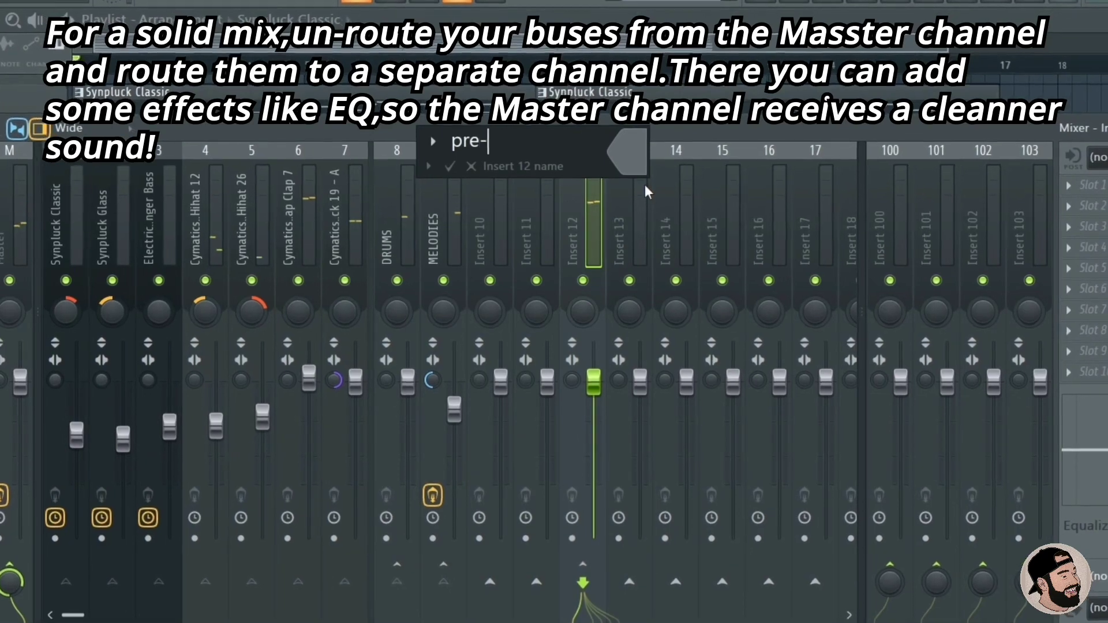
text(r)
key(Return)
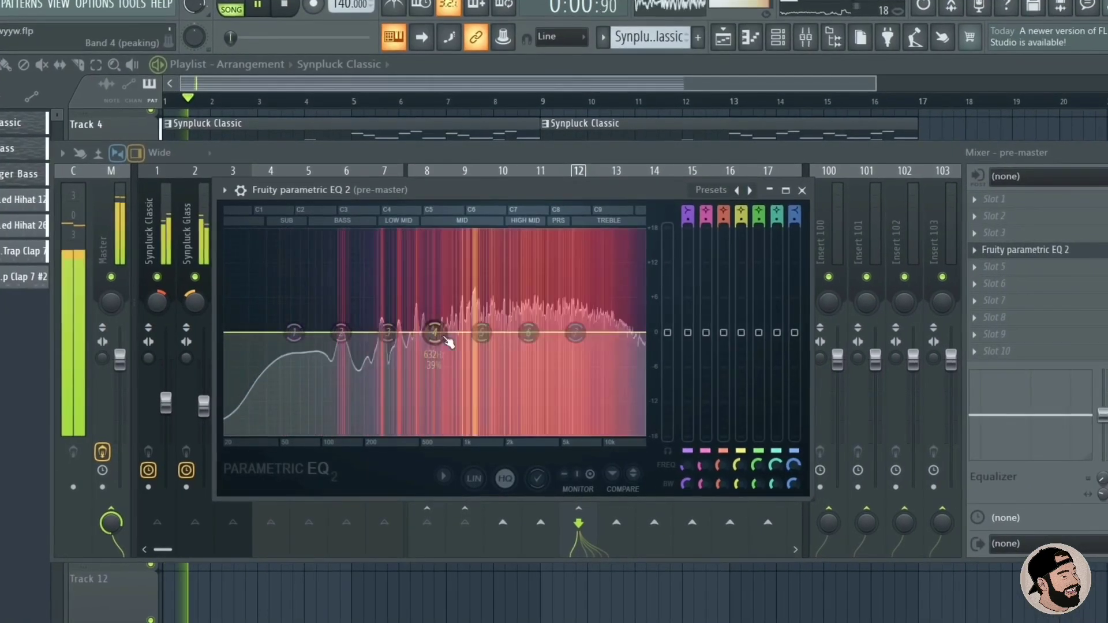
mouse_move(397, 332)
mouse_down()
mouse_move(410, 327)
mouse_move(413, 338)
mouse_up()
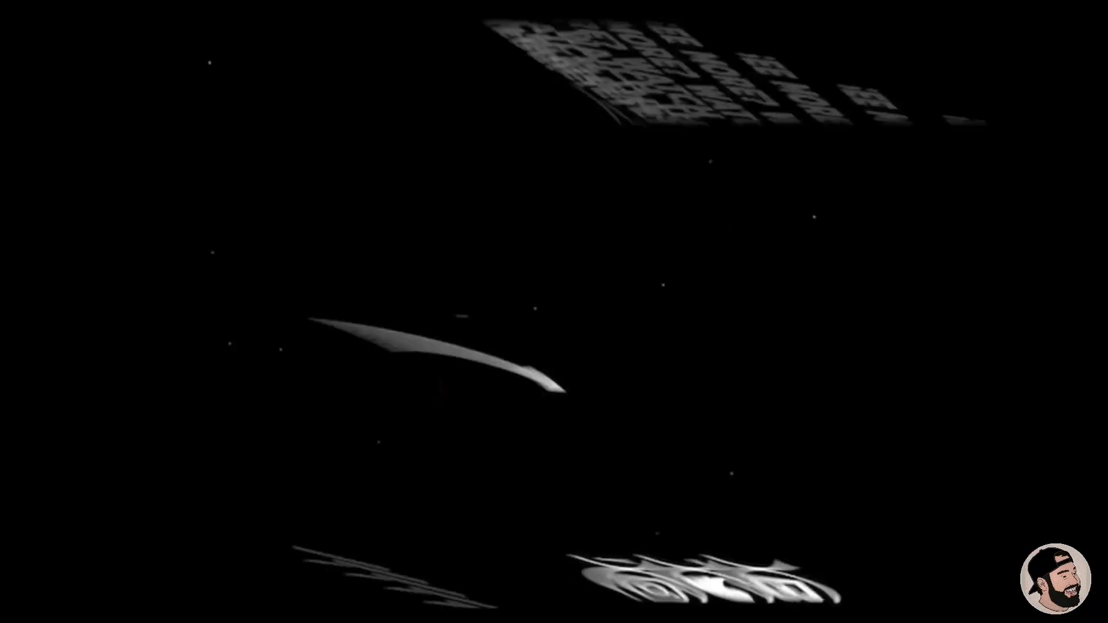